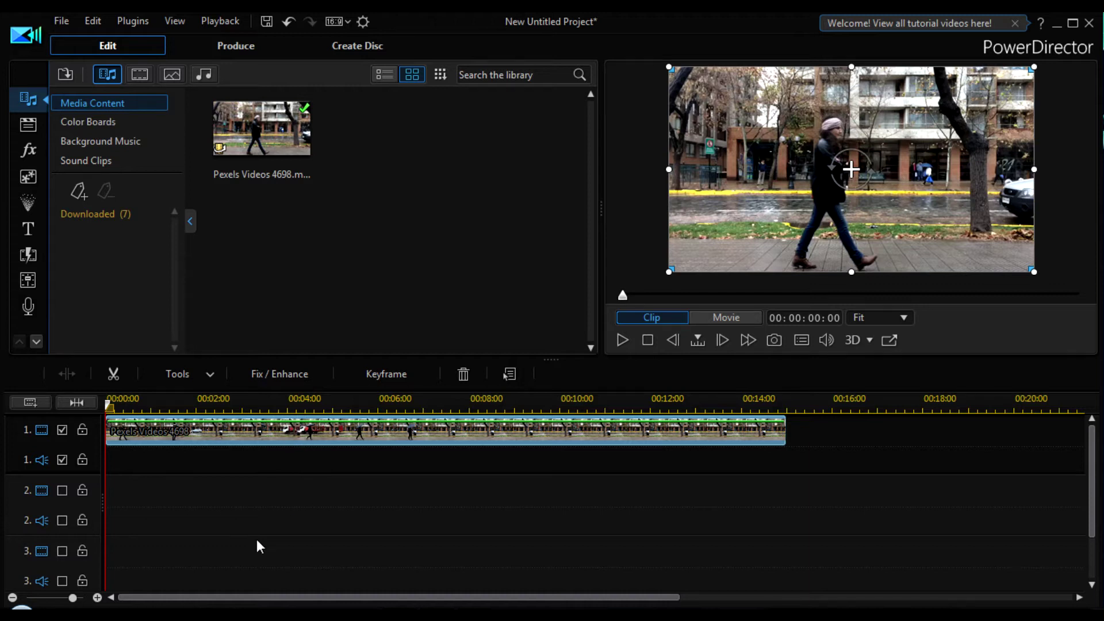
# - Paste a copy of the Pexels Videos 4698 clip at the start of video track 3
pyautogui.click(160, 555)
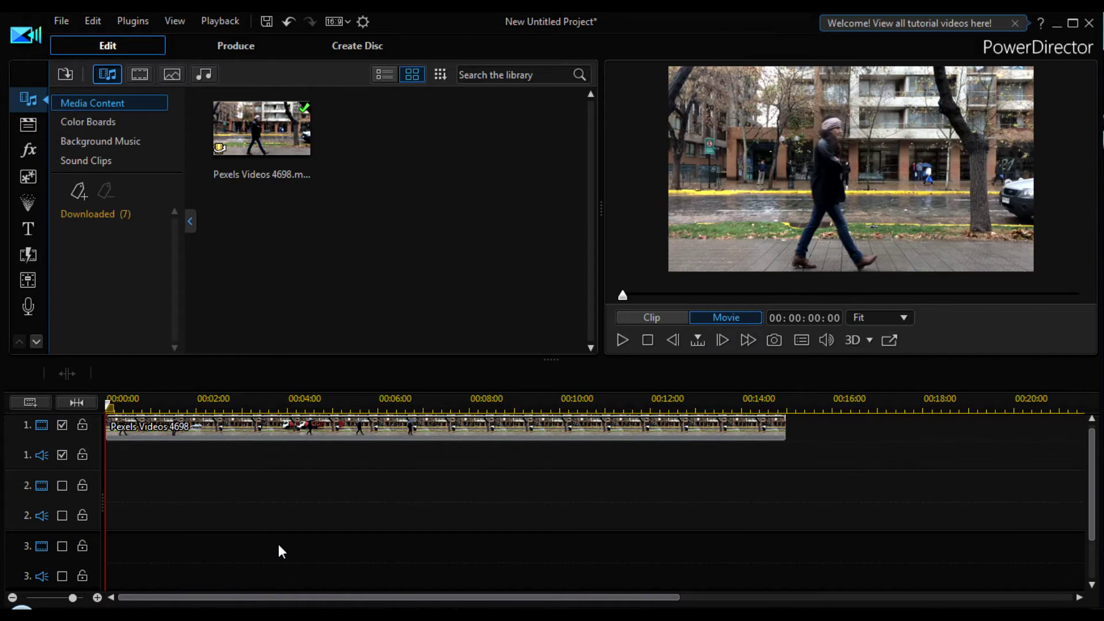
pyautogui.hotkey('ctrl', 'v')
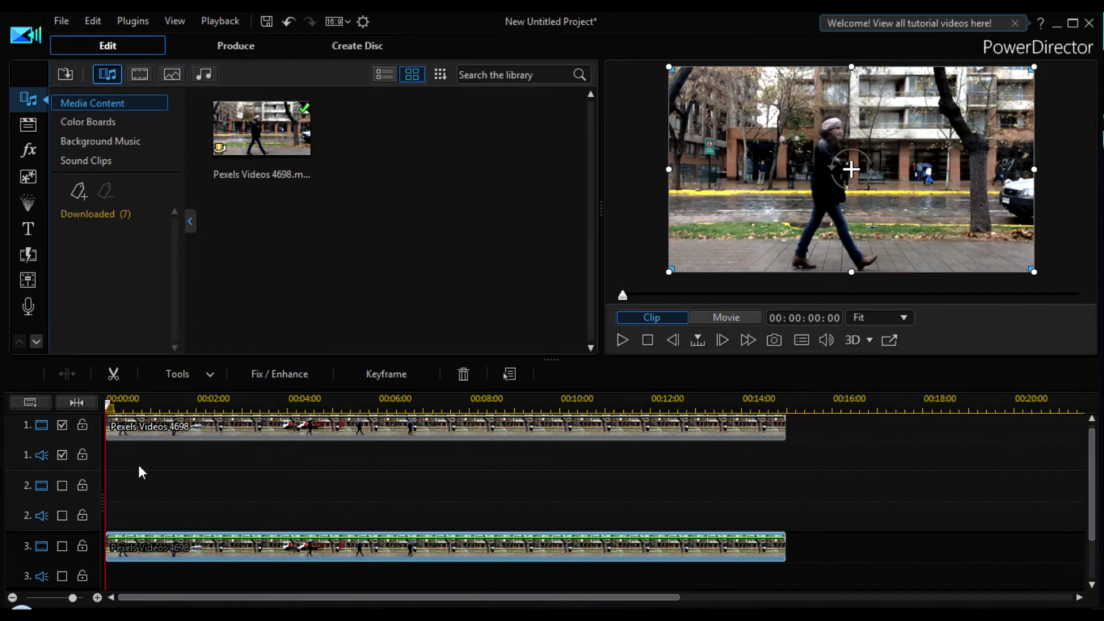
# - Add the Default text-only title at the start of track 2 and extend its duration to 15 seconds
pyautogui.click(31, 230)
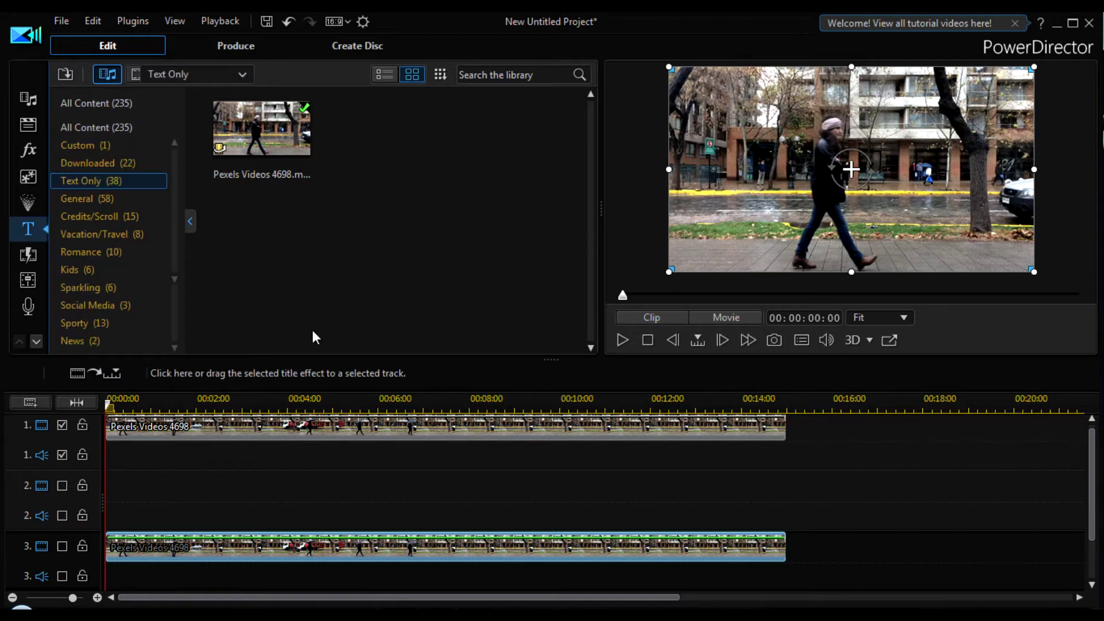
pyautogui.moveTo(259, 131); pyautogui.dragTo(104, 508)
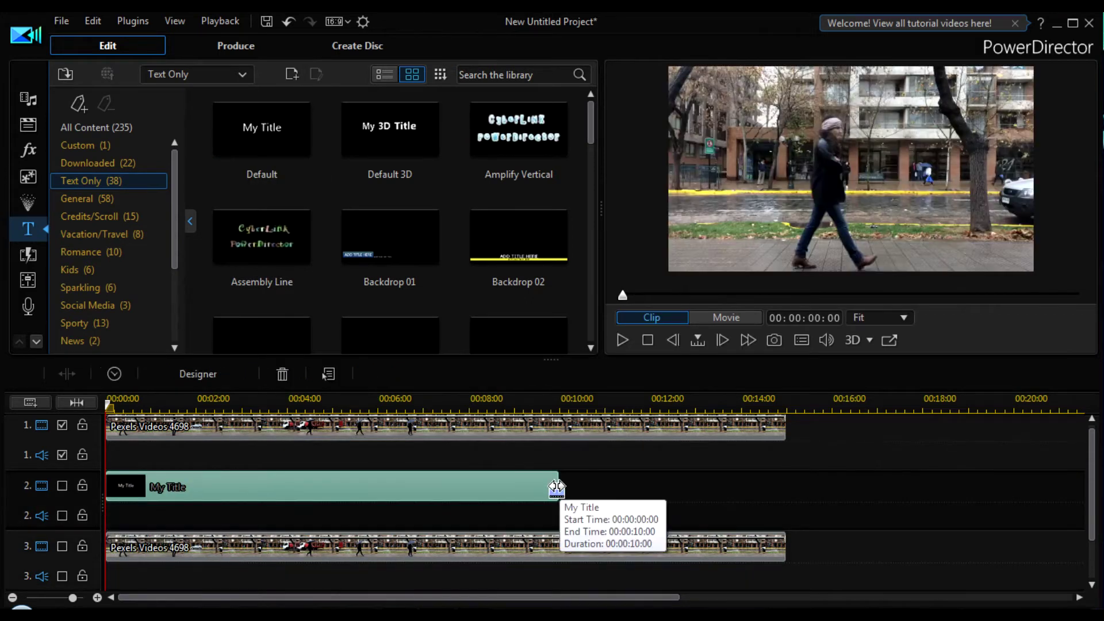
pyautogui.moveTo(556, 487); pyautogui.dragTo(784, 494)
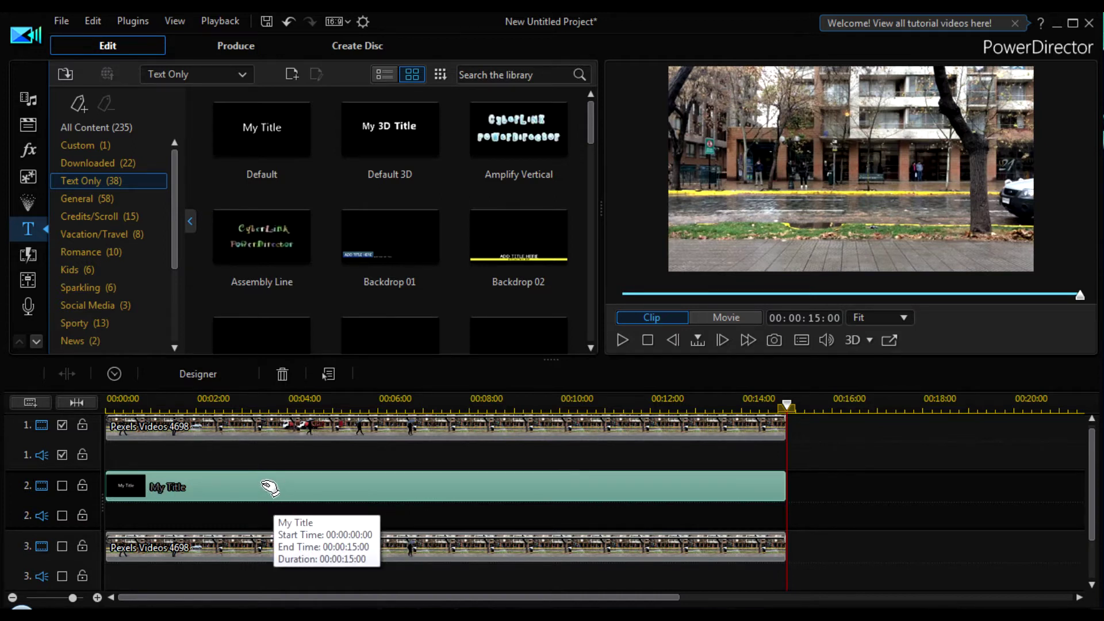
# - Open the title in the Title Designer and replace its text with "Walking"
pyautogui.click(198, 374)
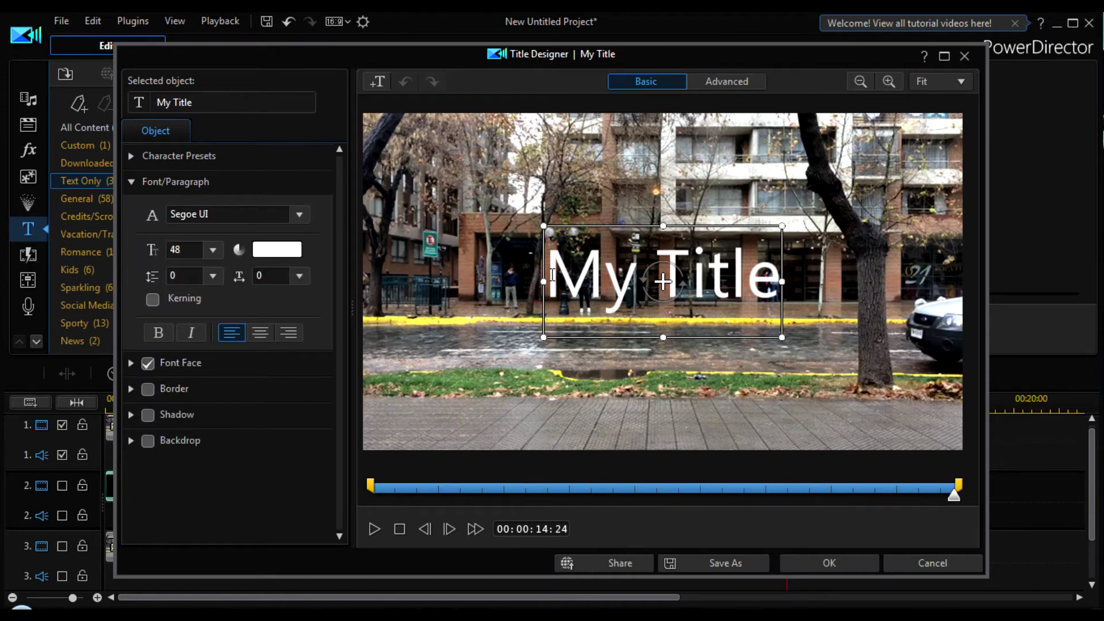
pyautogui.moveTo(551, 272); pyautogui.dragTo(781, 274)
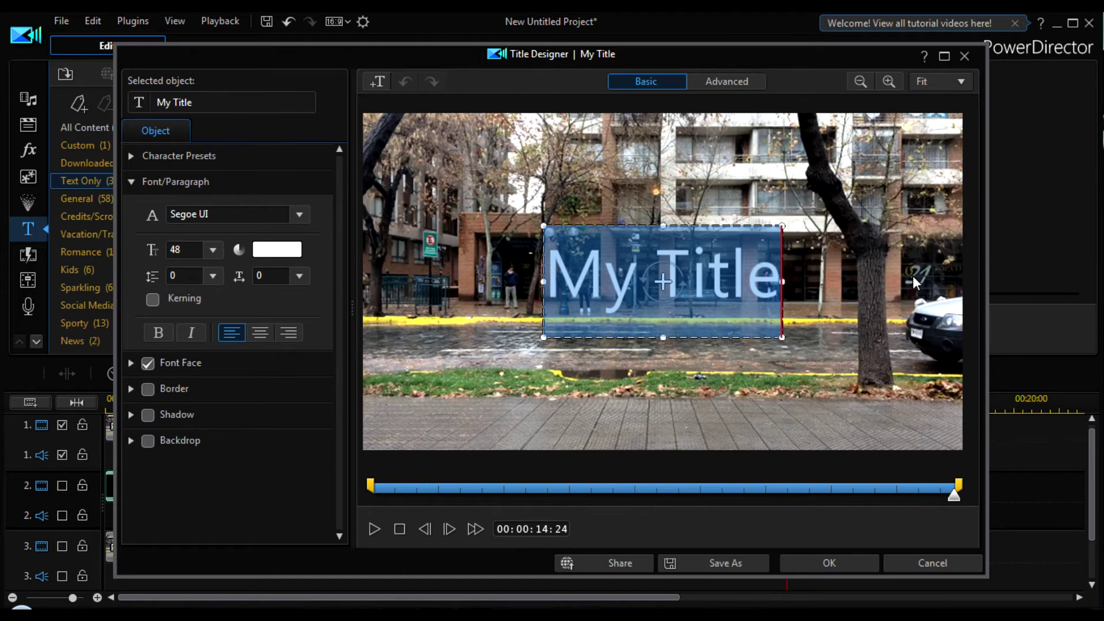
pyautogui.write('Walking')
pyautogui.hotkey('ctrl', 'a')
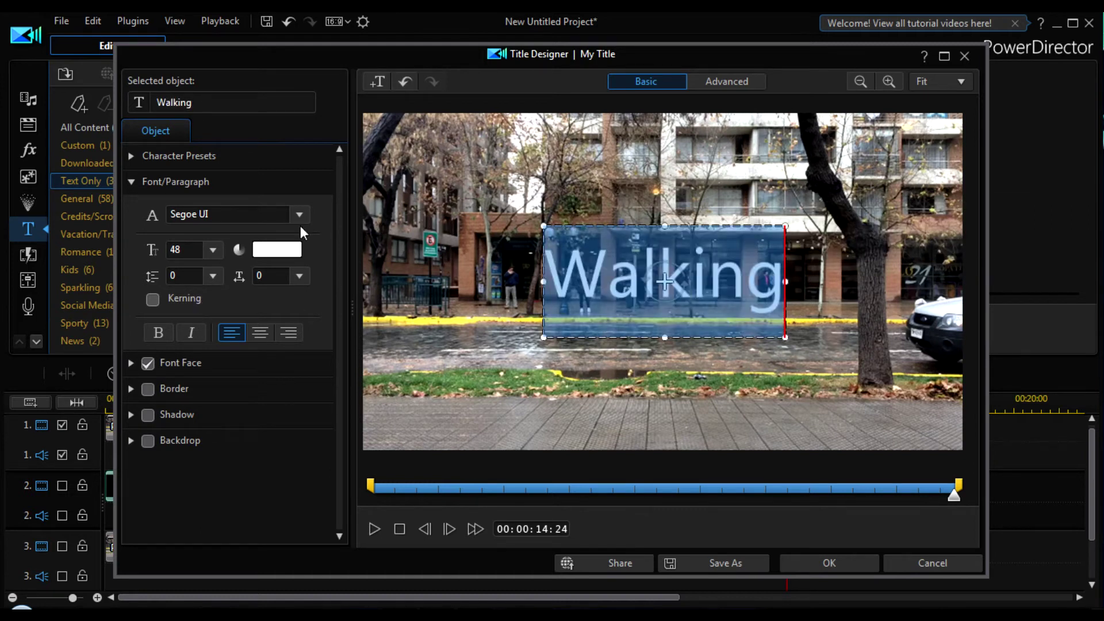
# - Set the title's font to Space Bd BT
pyautogui.click(299, 214)
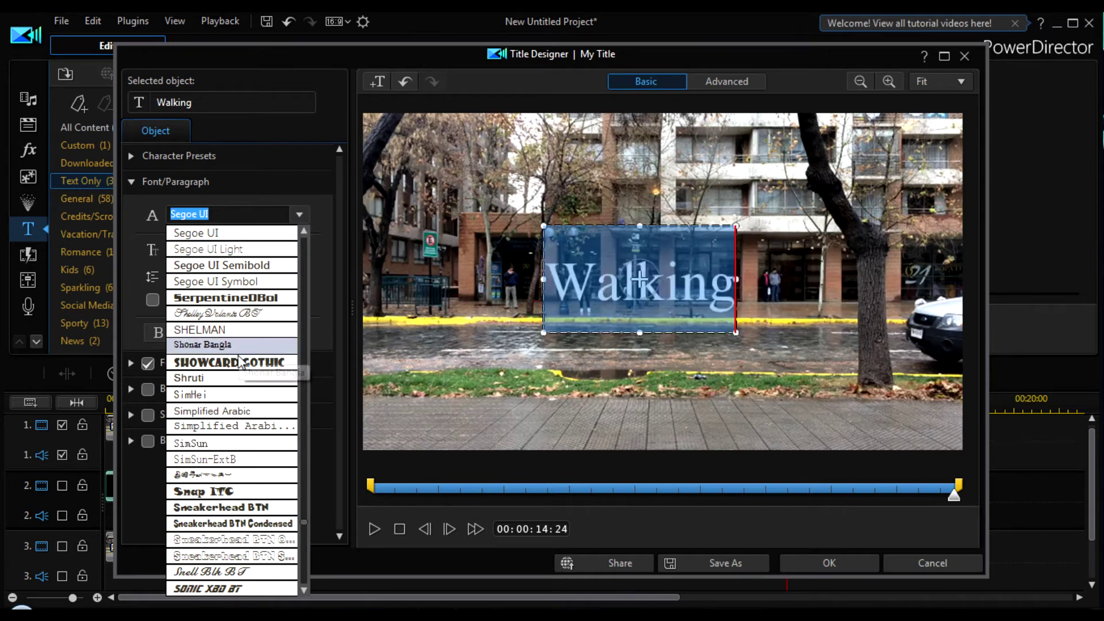
pyautogui.scroll(-10, 236, 384)
pyautogui.scroll(-15, 236, 384)
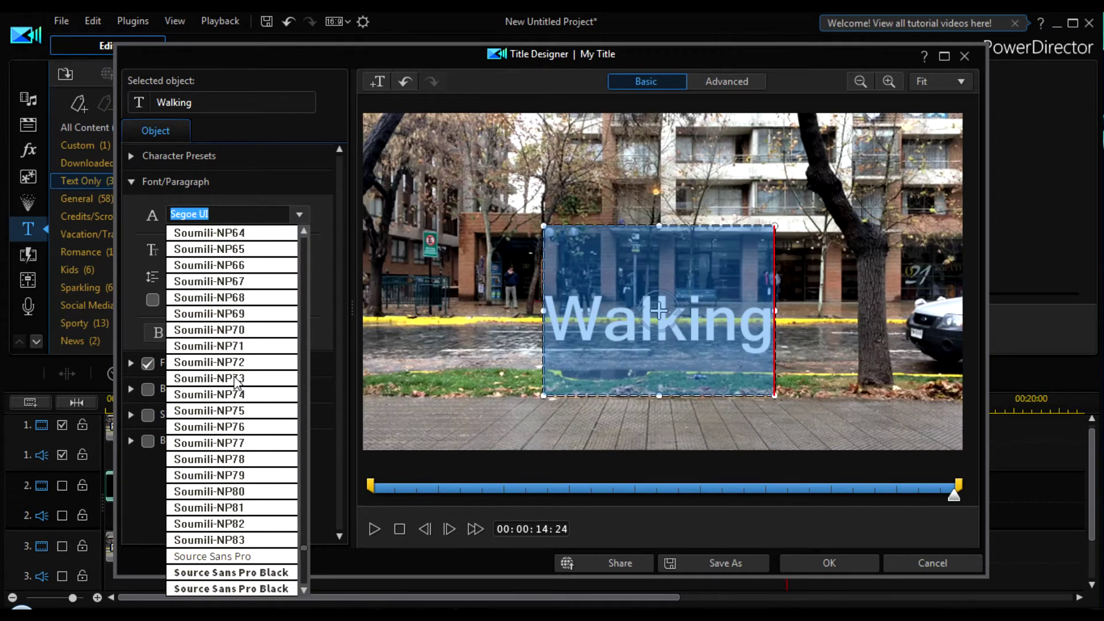
pyautogui.click(228, 524)
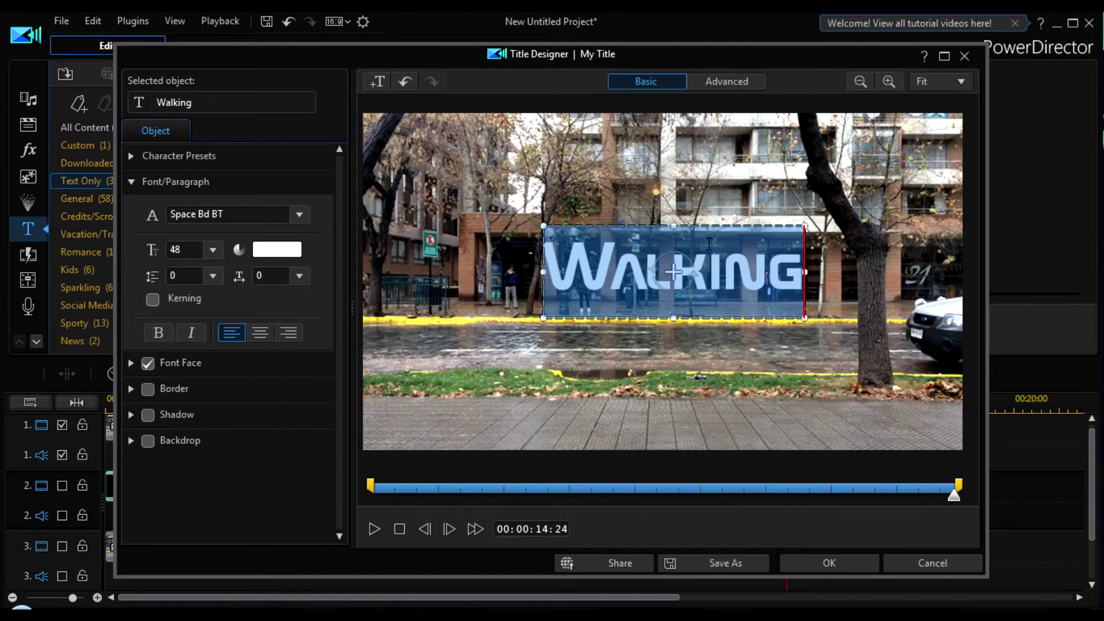
# - Move the title down and to the right, beside the large tree trunk at the kerb
pyautogui.click(737, 239)
pyautogui.moveTo(737, 239); pyautogui.dragTo(737, 250)
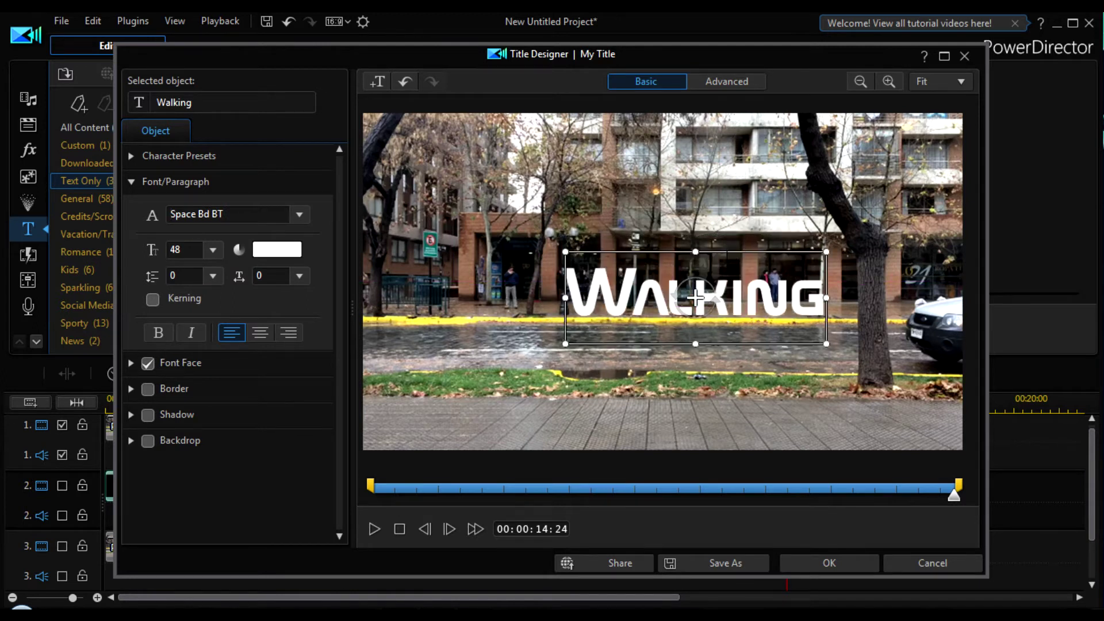
pyautogui.moveTo(695, 298); pyautogui.dragTo(811, 295)
# - Retype the title as all-capitals "WALKING", shrink it slightly to fit left of the tree, and accept the title design
pyautogui.doubleClick(661, 295)
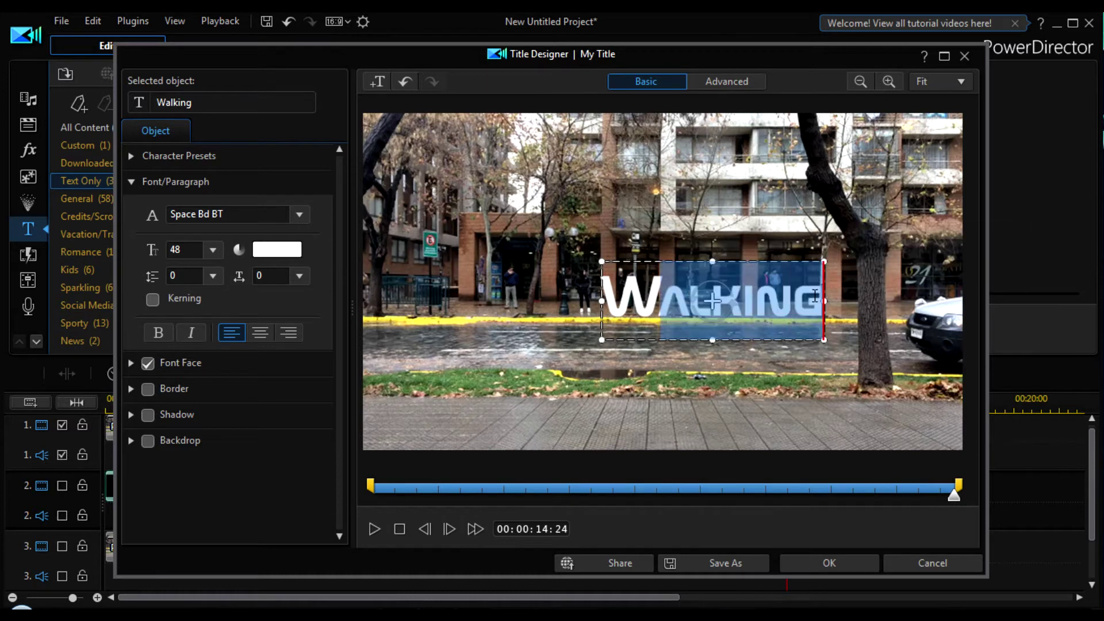
pyautogui.write('ALKING')
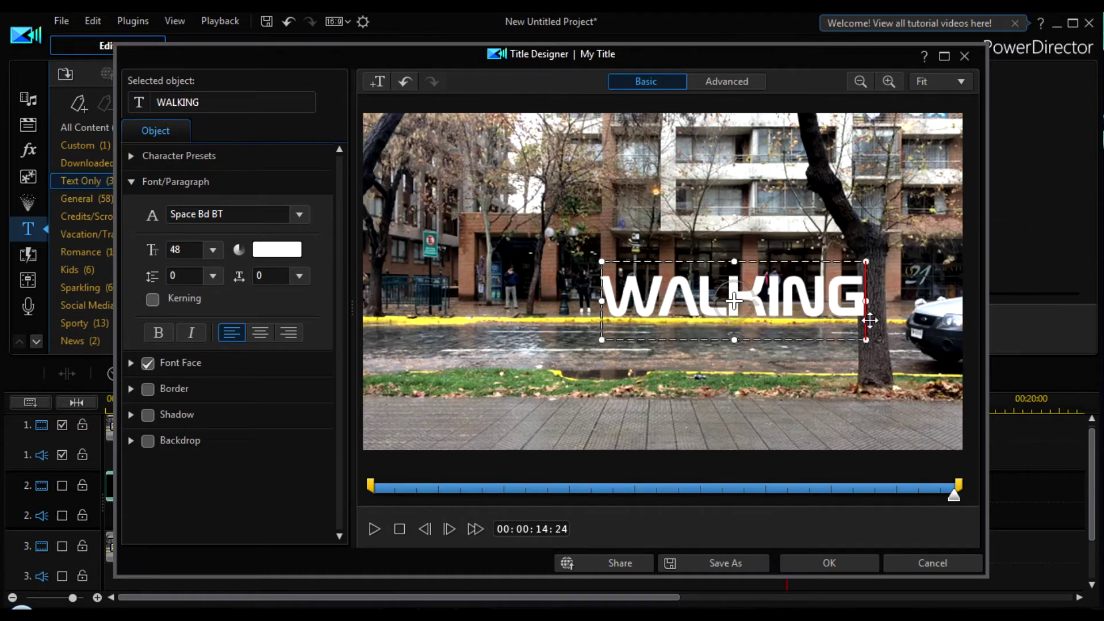
pyautogui.moveTo(862, 339); pyautogui.dragTo(849, 339)
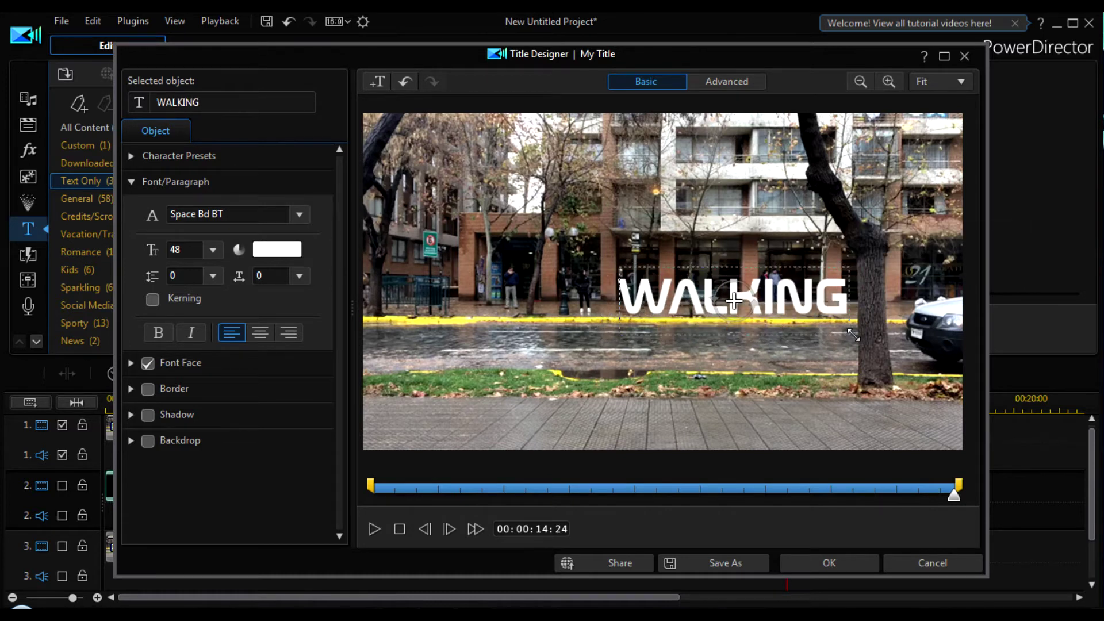
pyautogui.click(778, 271)
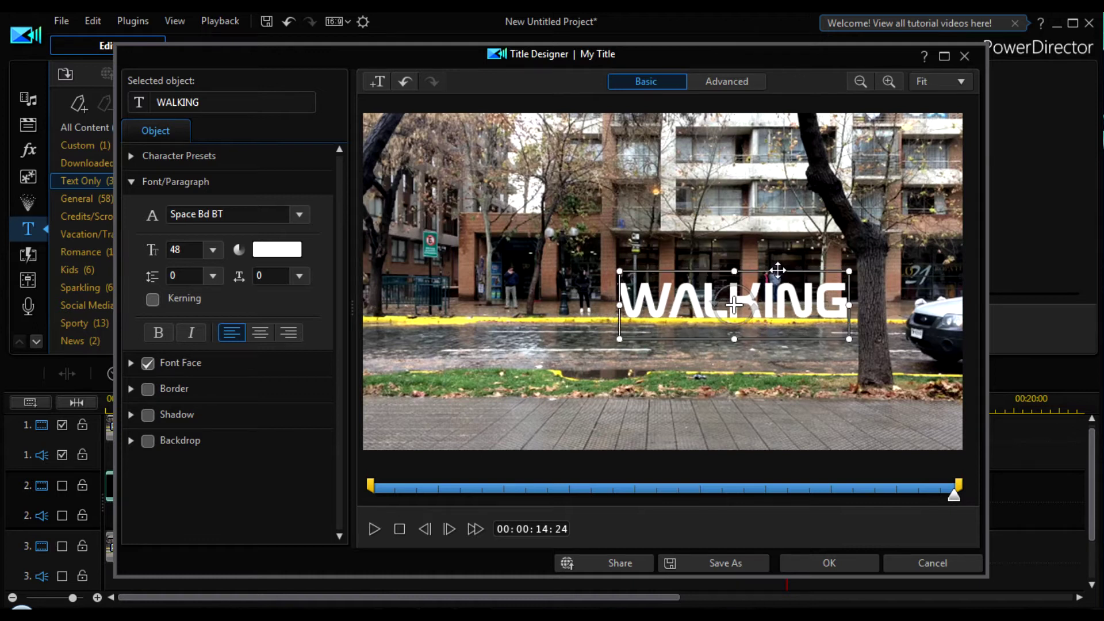
pyautogui.click(834, 563)
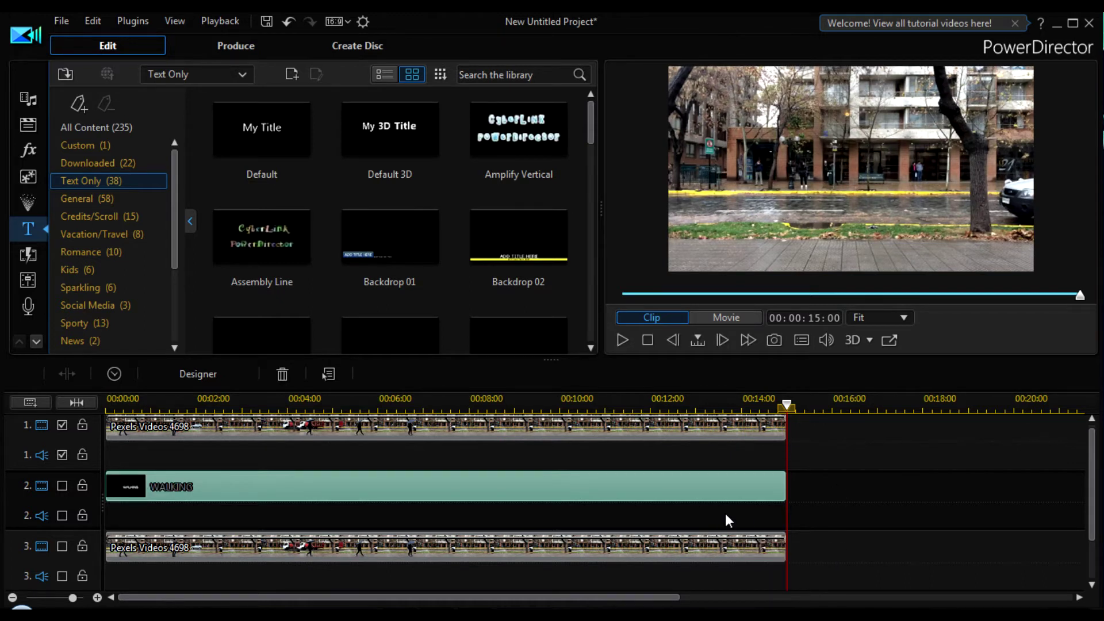
# - Play the movie from the beginning to review the man's walk across the frame, then stop playback
pyautogui.click(709, 517)
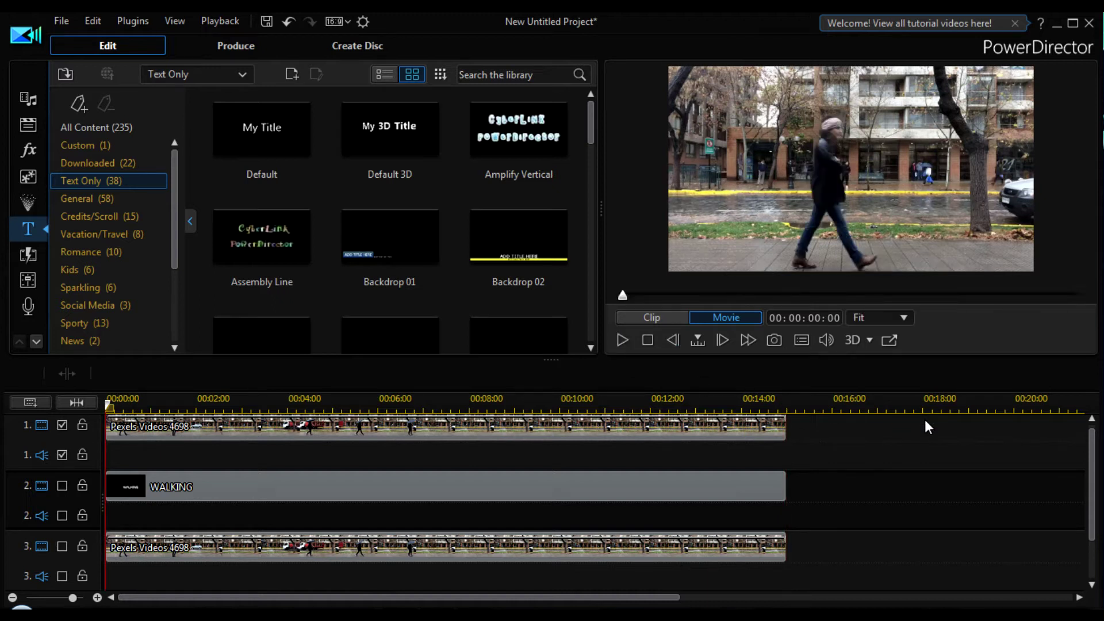
pyautogui.click(621, 340)
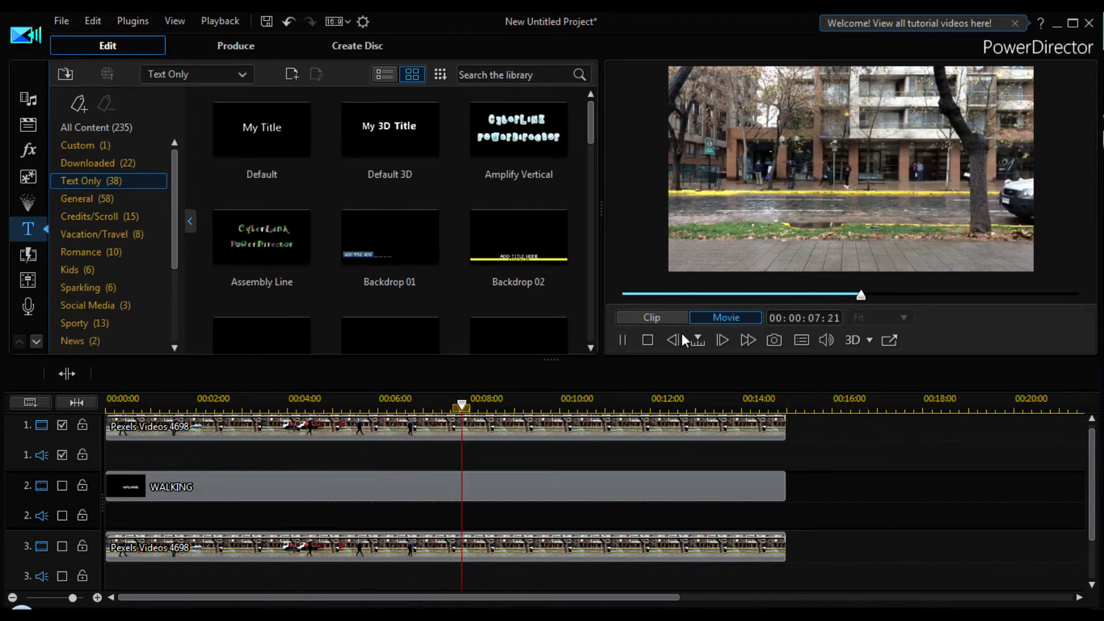
pyautogui.click(646, 339)
pyautogui.press('space')
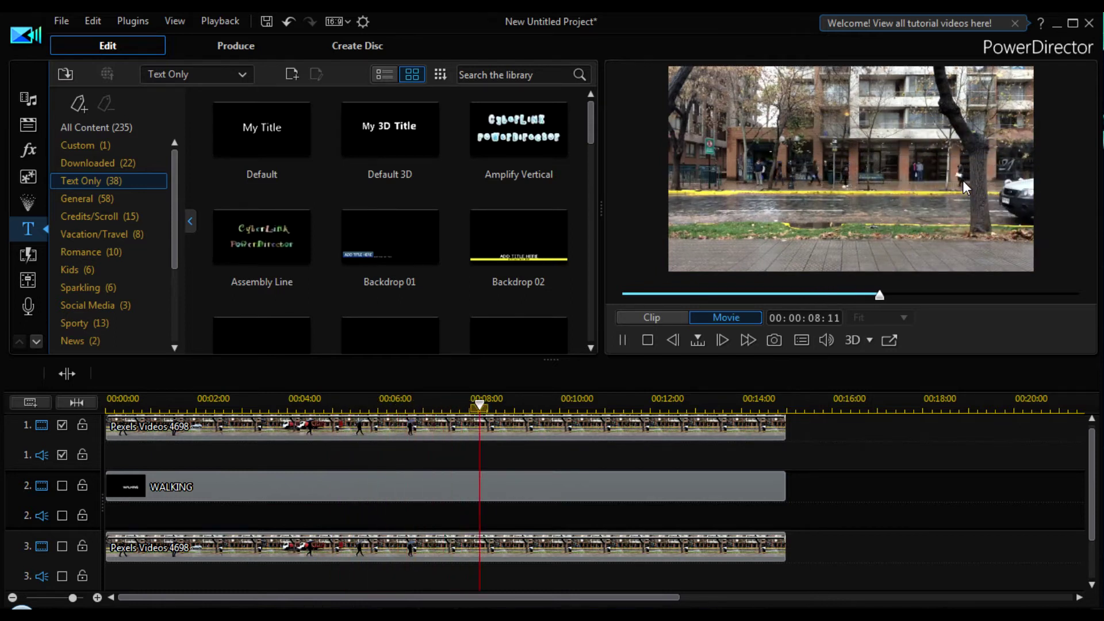
pyautogui.click(648, 339)
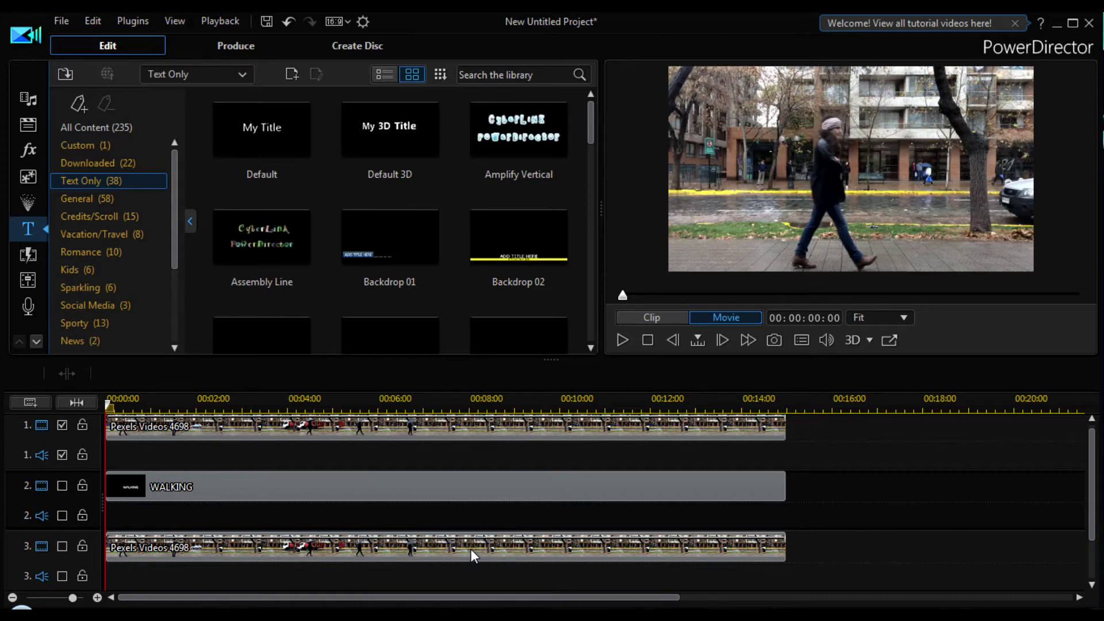
# - Apply the rectangle mask to the track 3 clip in the Mask Designer
pyautogui.click(388, 553)
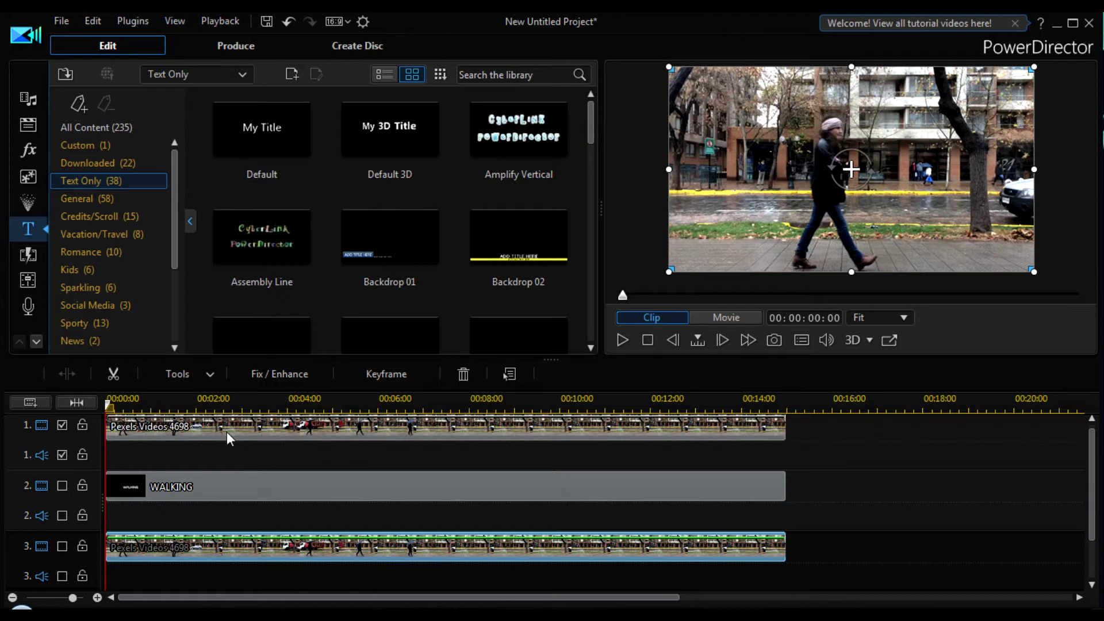
pyautogui.click(210, 375)
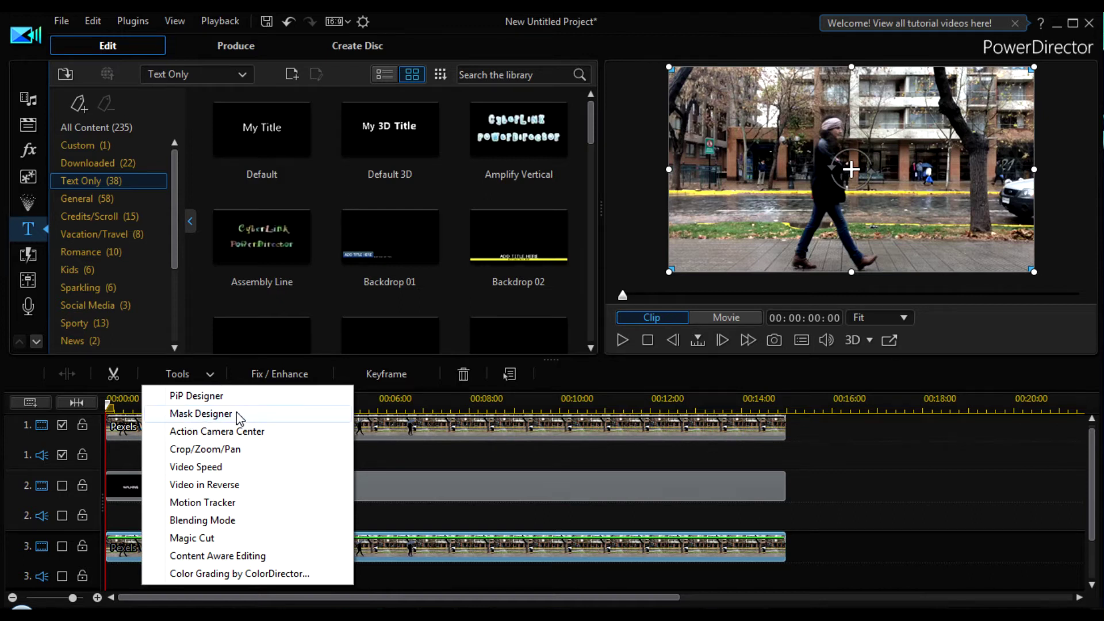
pyautogui.click(201, 413)
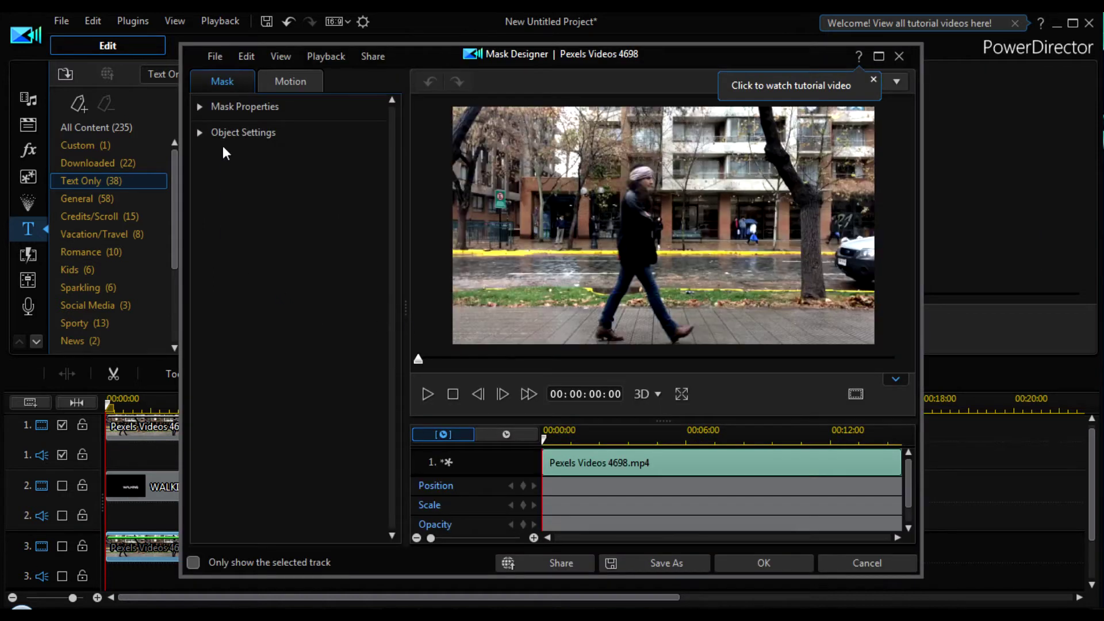
pyautogui.click(200, 107)
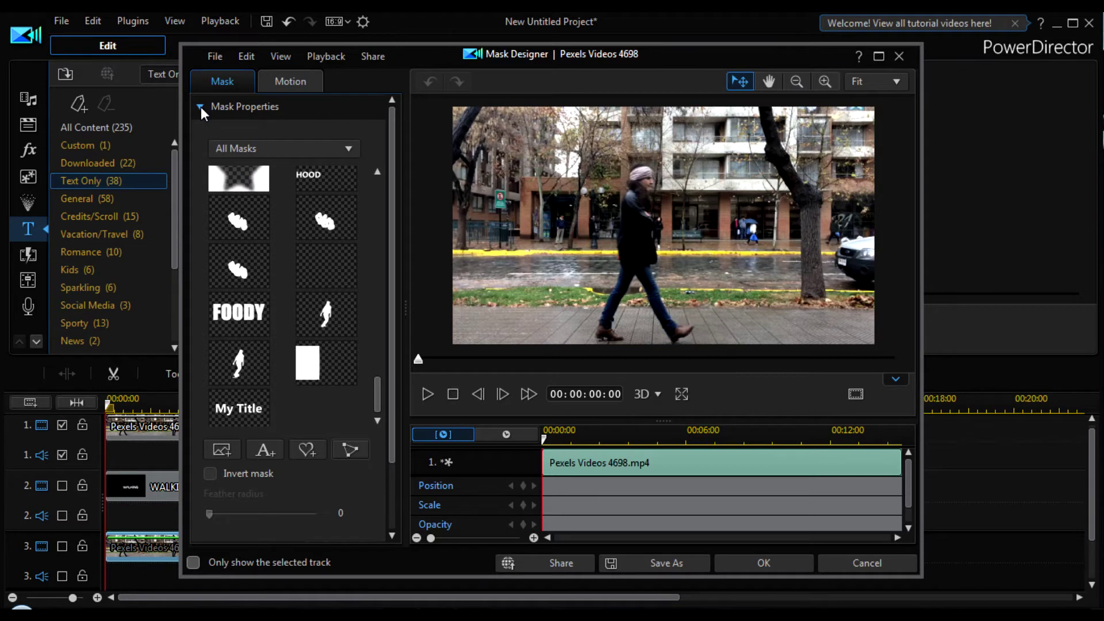
pyautogui.moveTo(378, 385); pyautogui.dragTo(401, 185)
pyautogui.click(329, 237)
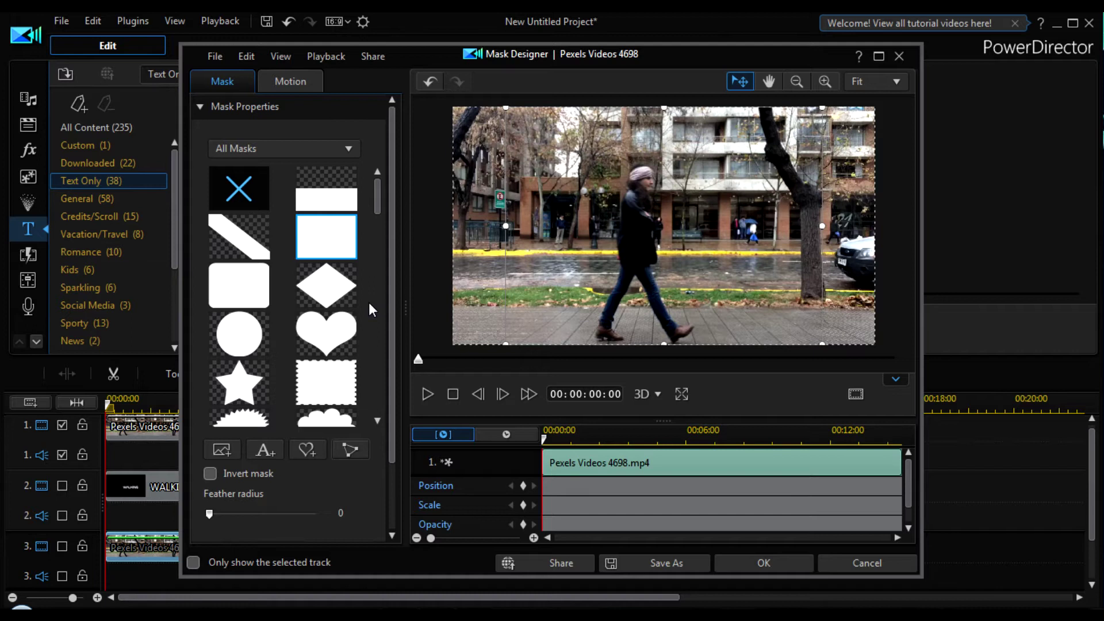
# - Turn off Maintain mask aspect ratio in the mask's object settings
pyautogui.moveTo(391, 205); pyautogui.dragTo(392, 291)
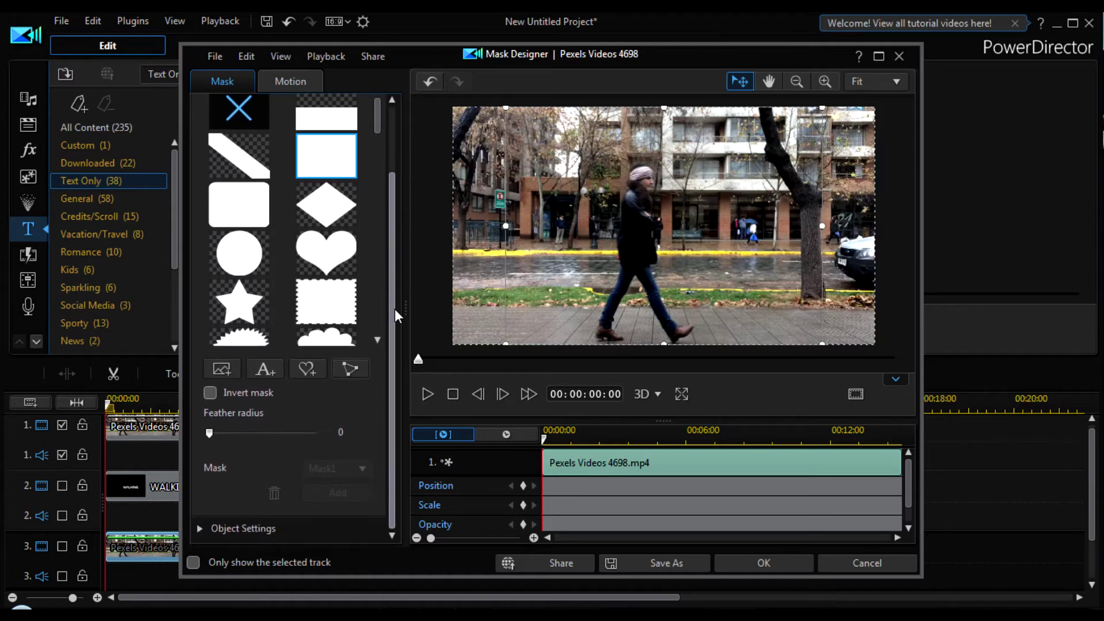
pyautogui.click(197, 529)
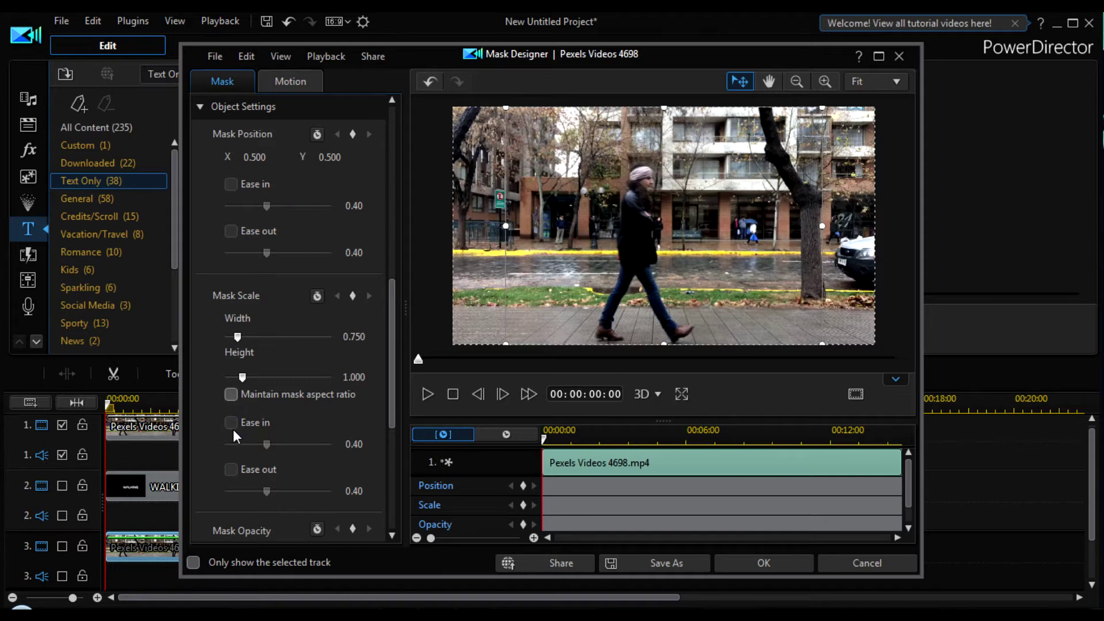
pyautogui.click(231, 395)
# - Shrink the mask to a height of about 0.228 around the title area, pull its left edge in behind the man, and accept it
pyautogui.moveTo(663, 114)
pyautogui.mouseDown()
pyautogui.moveTo(661, 188)
pyautogui.moveTo(672, 108)
pyautogui.mouseUp()
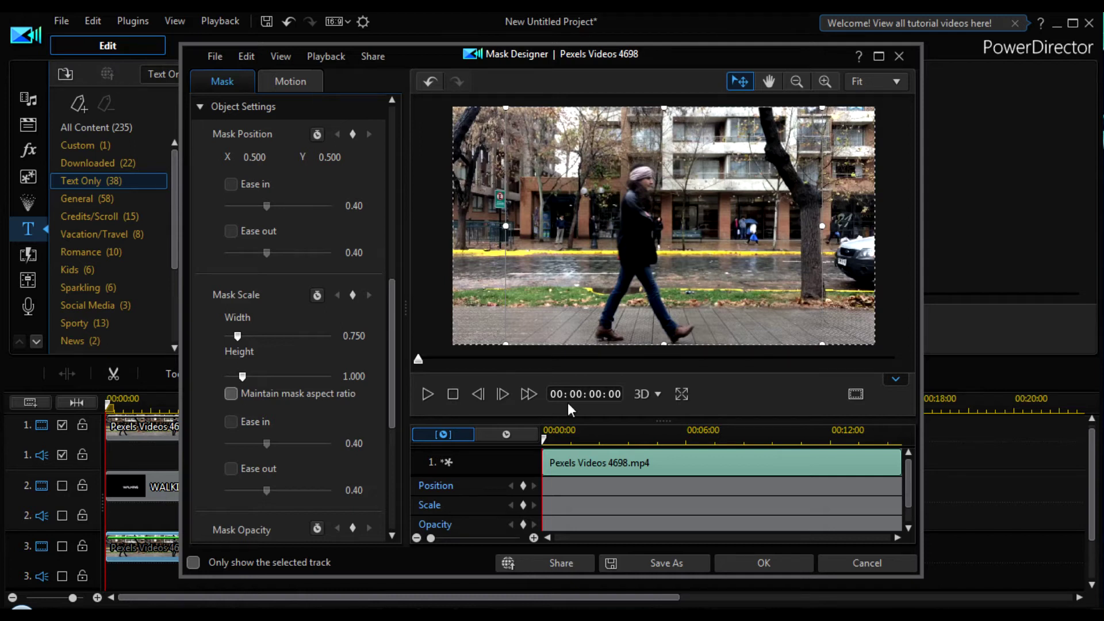
pyautogui.moveTo(663, 345); pyautogui.dragTo(664, 284)
pyautogui.moveTo(663, 107); pyautogui.dragTo(669, 196)
pyautogui.moveTo(663, 284); pyautogui.dragTo(669, 262)
pyautogui.moveTo(665, 196); pyautogui.dragTo(665, 207)
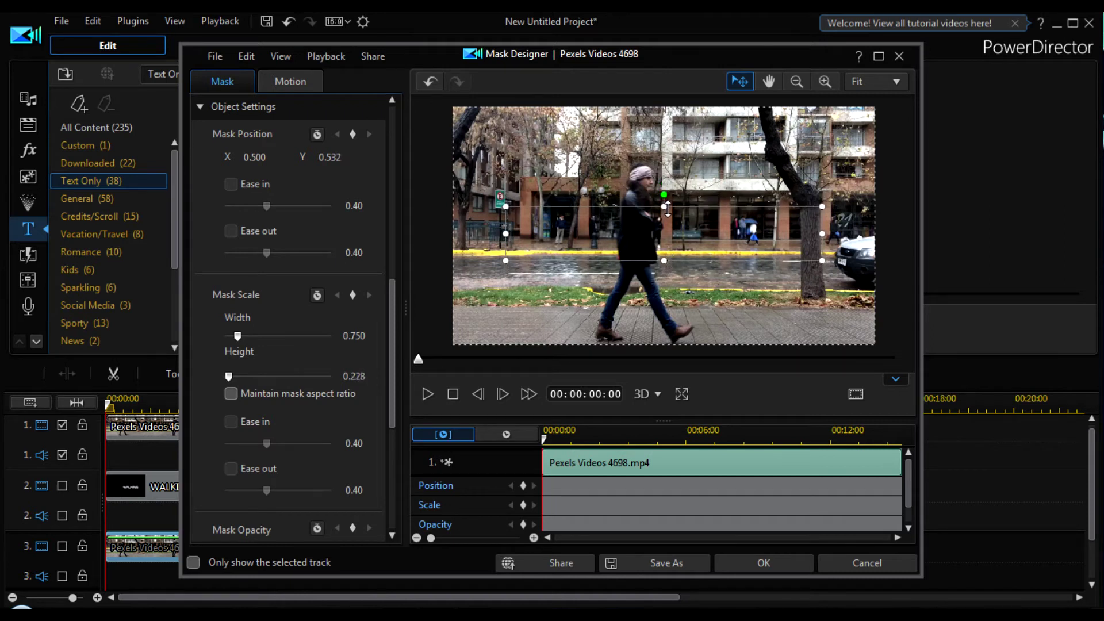
pyautogui.moveTo(506, 235); pyautogui.dragTo(594, 235)
pyautogui.click(763, 563)
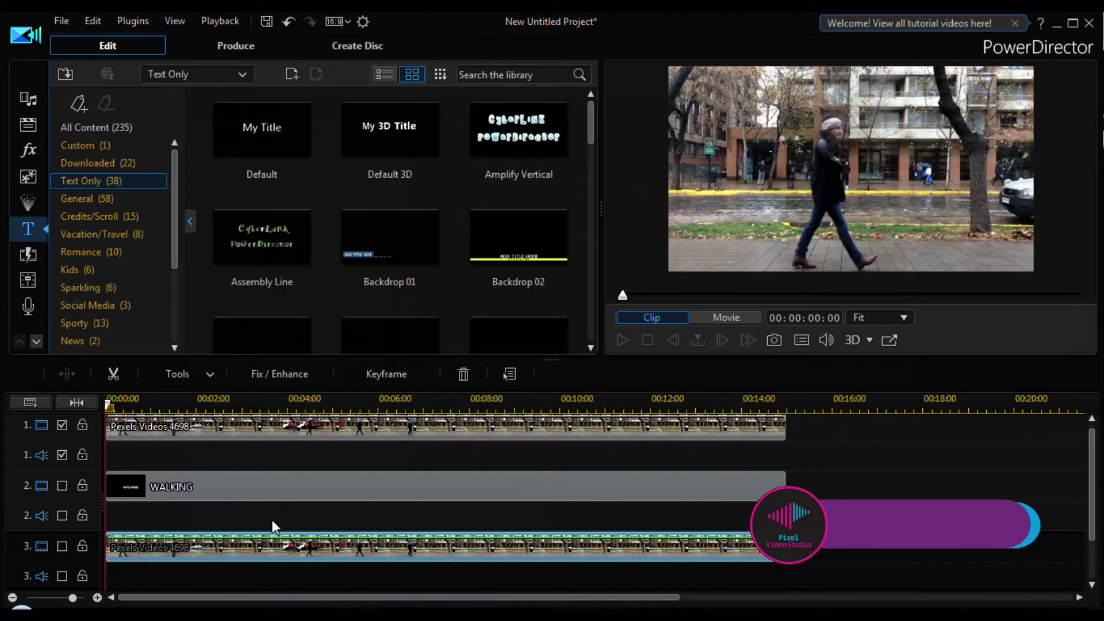
# - Enable the video and audio of track 2
pyautogui.click(62, 515)
pyautogui.click(63, 485)
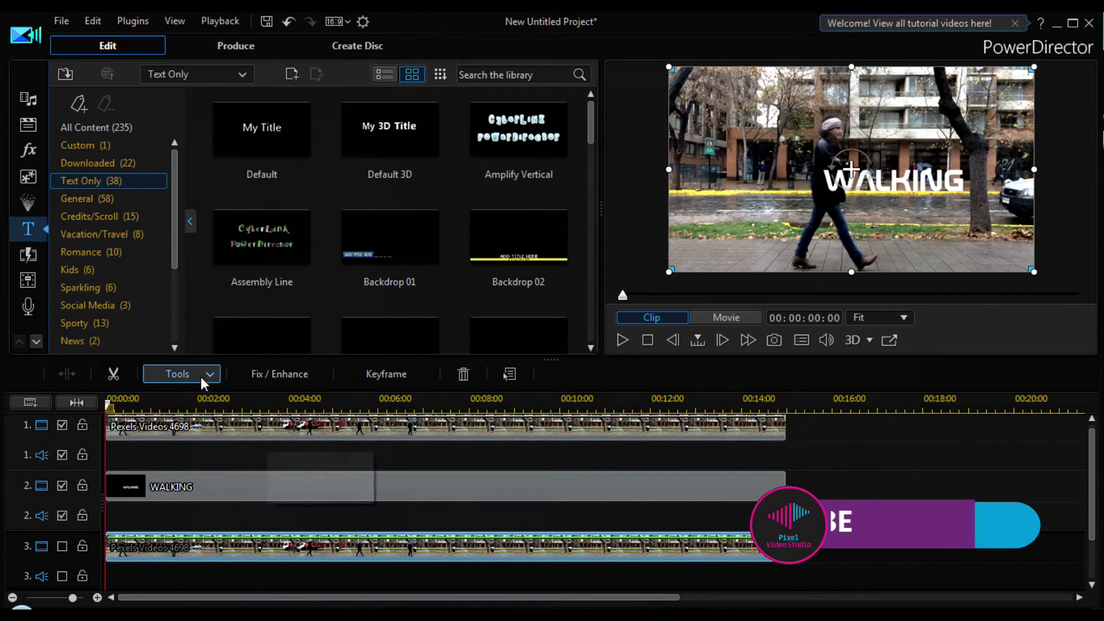
# - Open the track 3 clip in the Mask Designer and trim the mask's lower, right and left edges tightly around the title area
pyautogui.click(178, 373)
pyautogui.click(658, 413)
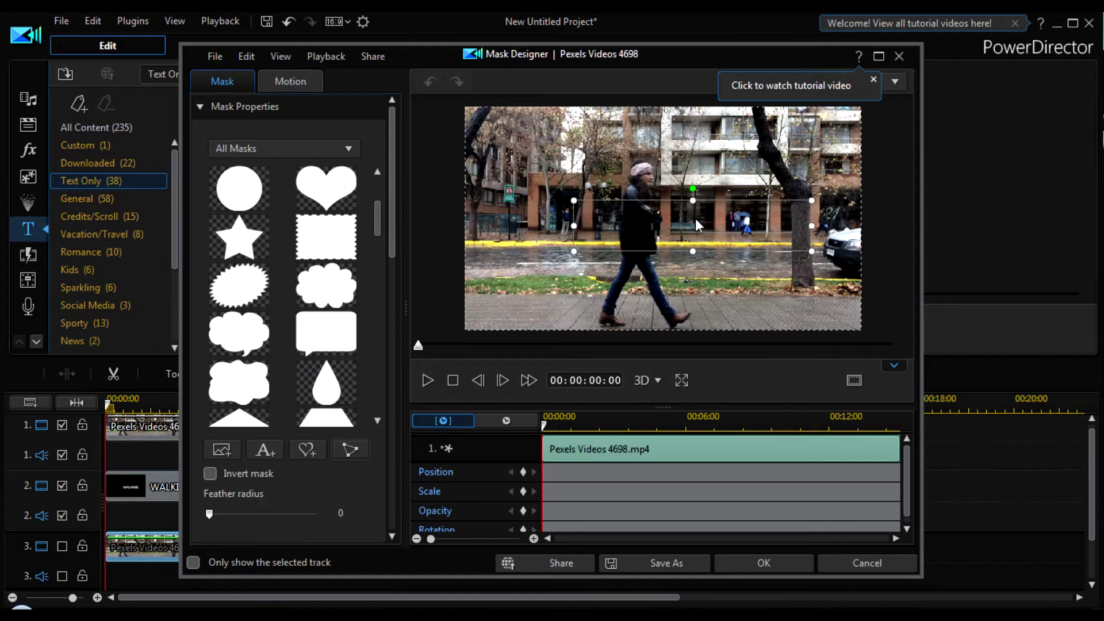
pyautogui.moveTo(692, 251); pyautogui.dragTo(693, 244)
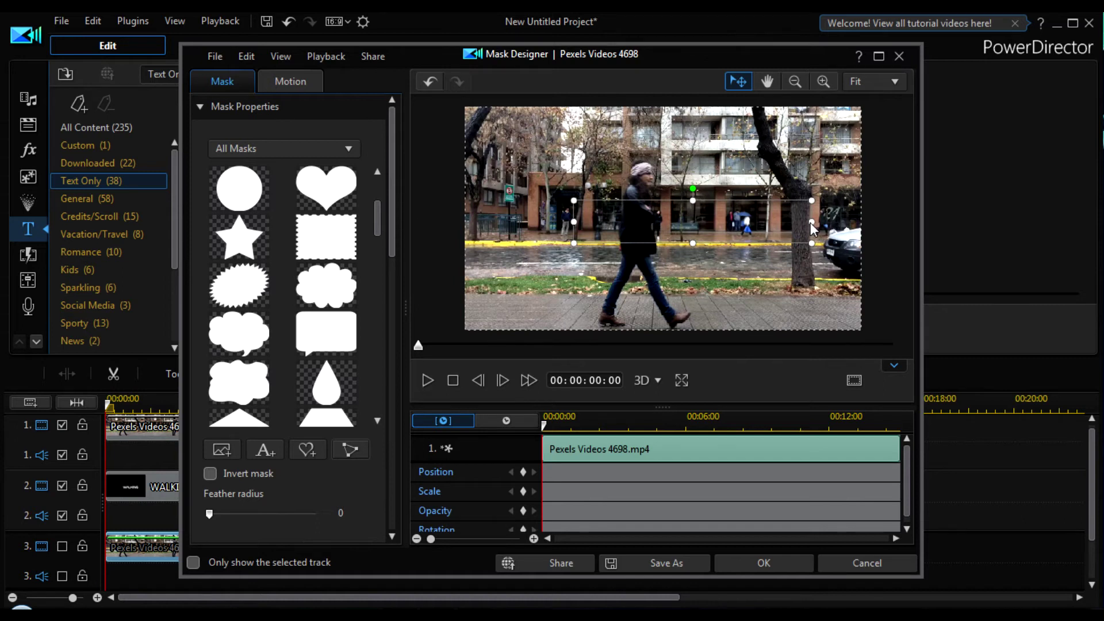
pyautogui.moveTo(811, 222); pyautogui.dragTo(787, 227)
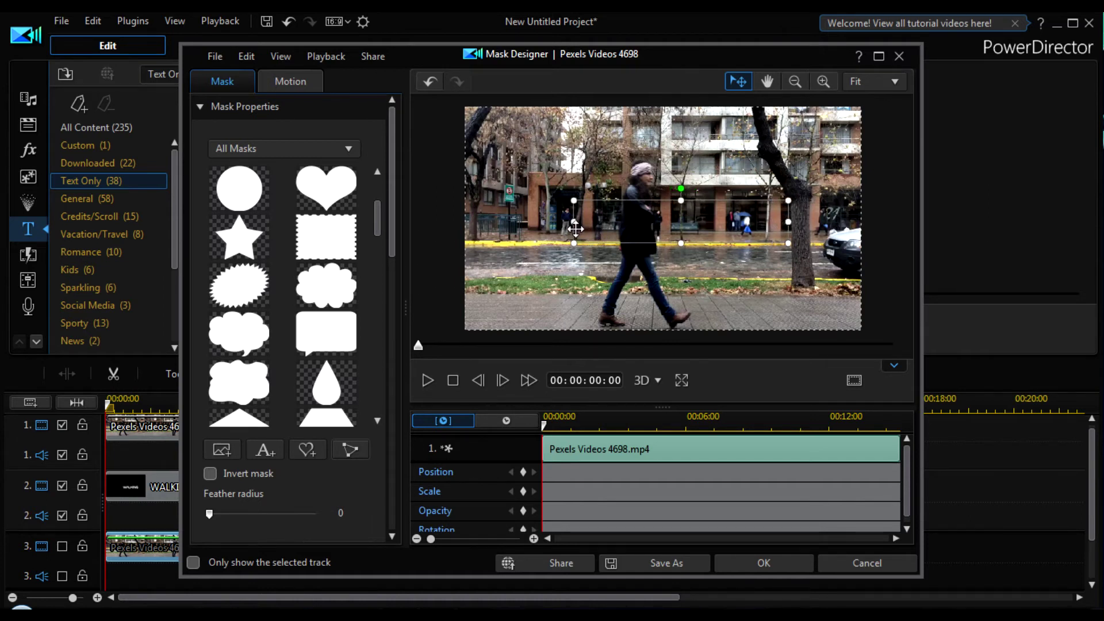
pyautogui.moveTo(573, 222); pyautogui.dragTo(632, 232)
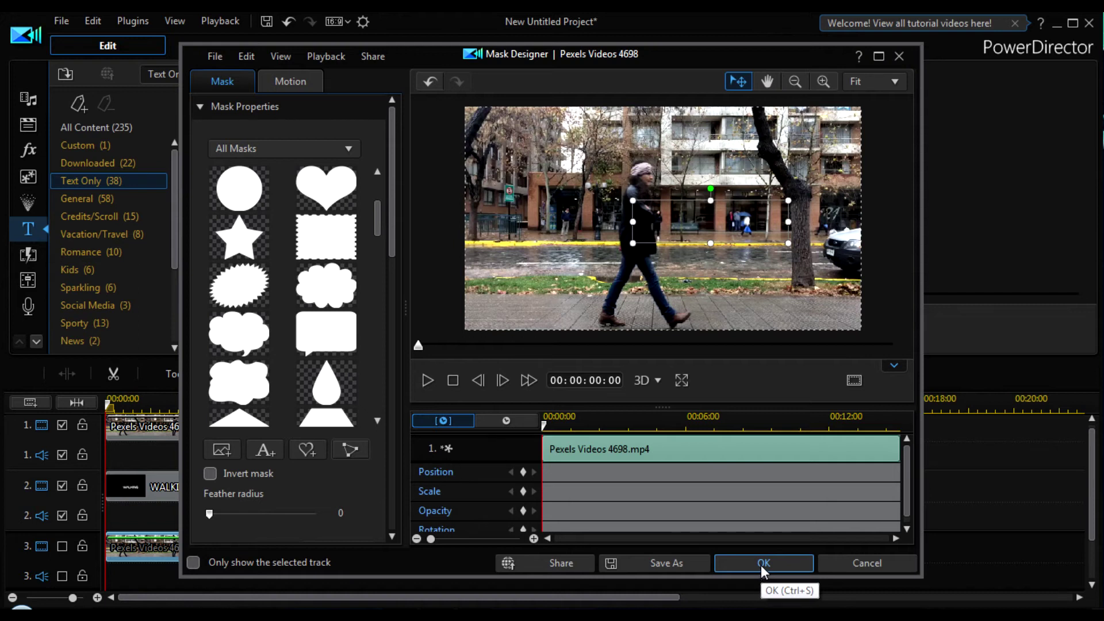
# - Play the clip in the Mask Designer to find where the umbrella walker reaches the title, and widen the designer window
pyautogui.click(427, 380)
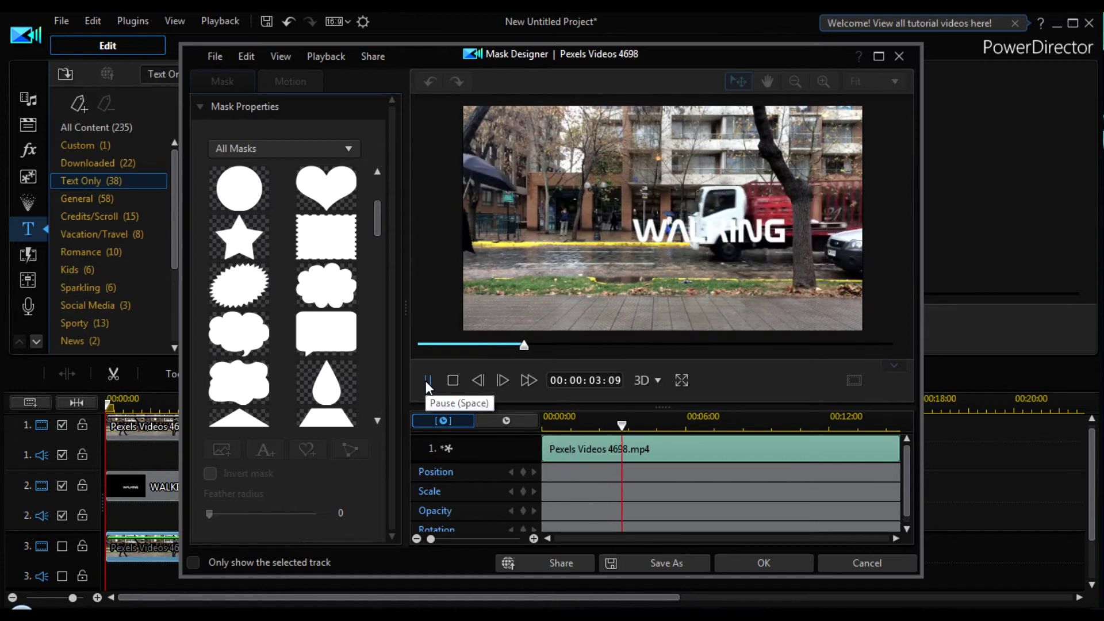
pyautogui.click(427, 380)
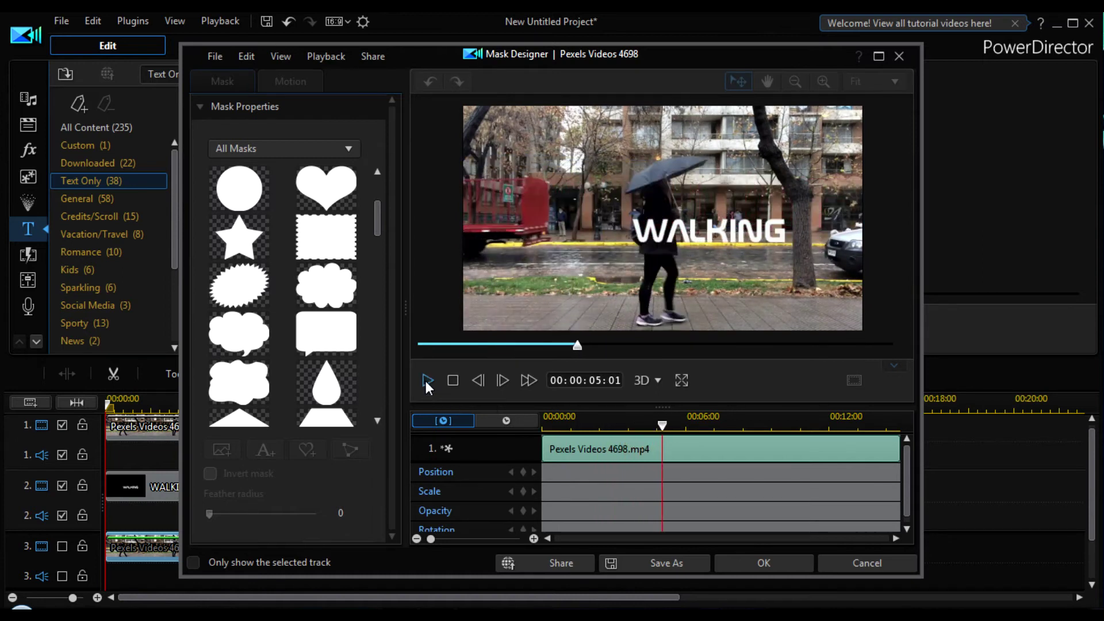
pyautogui.click(502, 380)
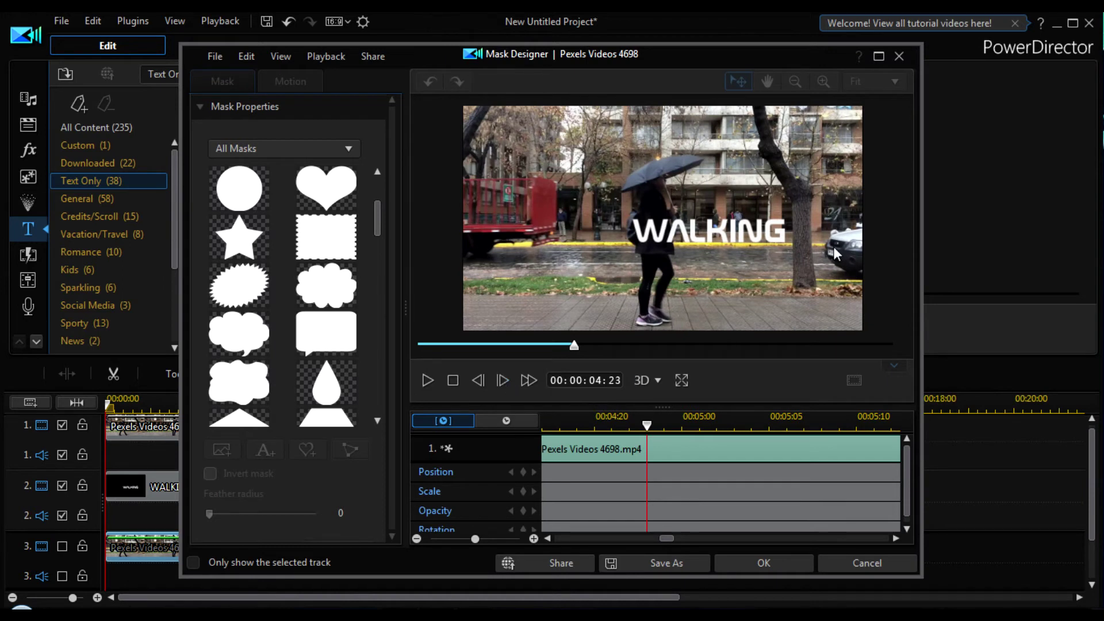
pyautogui.moveTo(921, 298); pyautogui.dragTo(1027, 295)
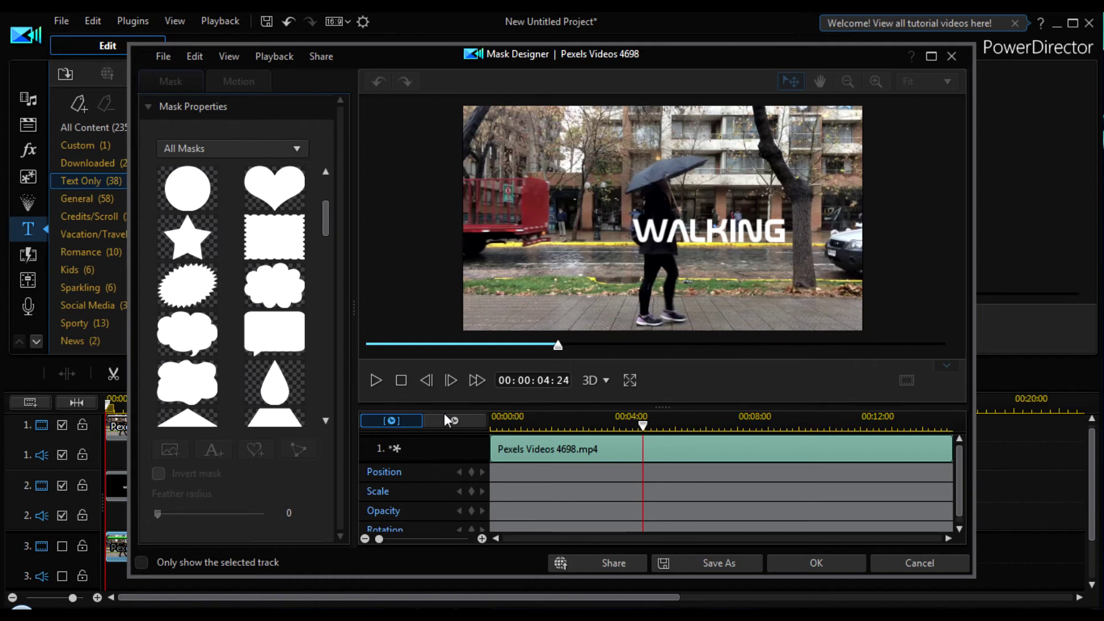
pyautogui.click(399, 381)
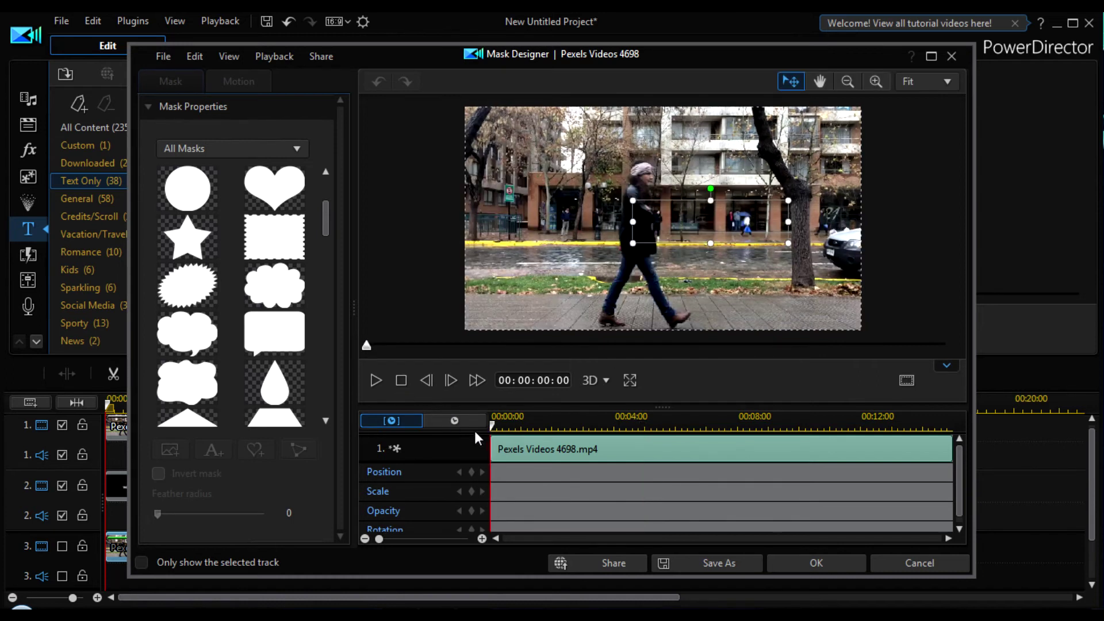
# - Add a Position keyframe for the mask at 00:00:04:24, with the keyframe timeline expanded to single frames
pyautogui.moveTo(490, 425); pyautogui.dragTo(645, 426)
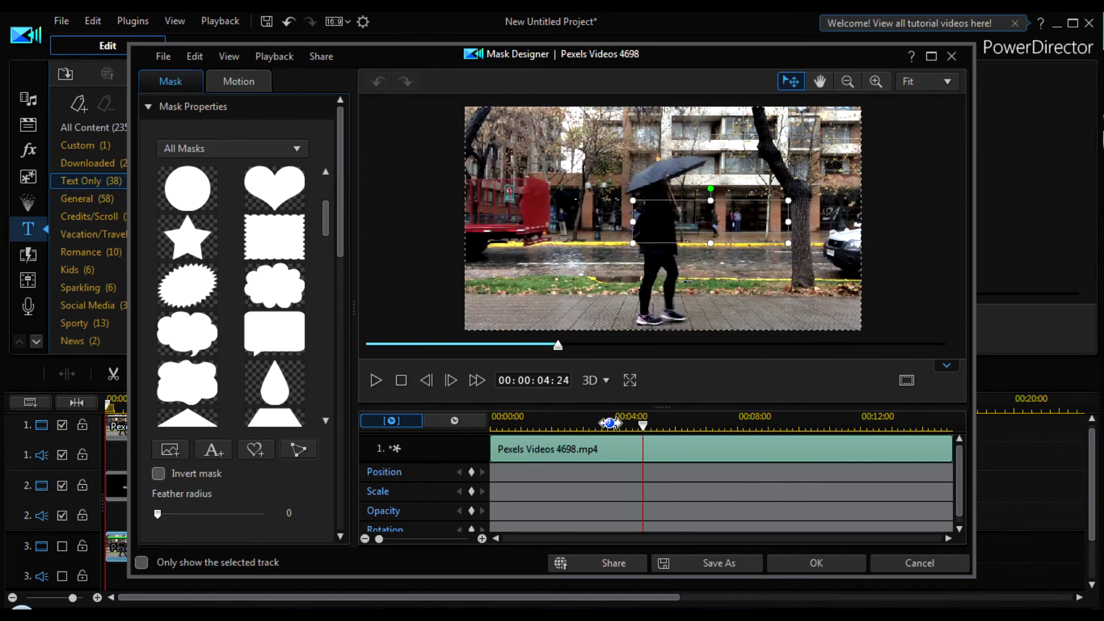
pyautogui.moveTo(552, 422); pyautogui.dragTo(810, 426)
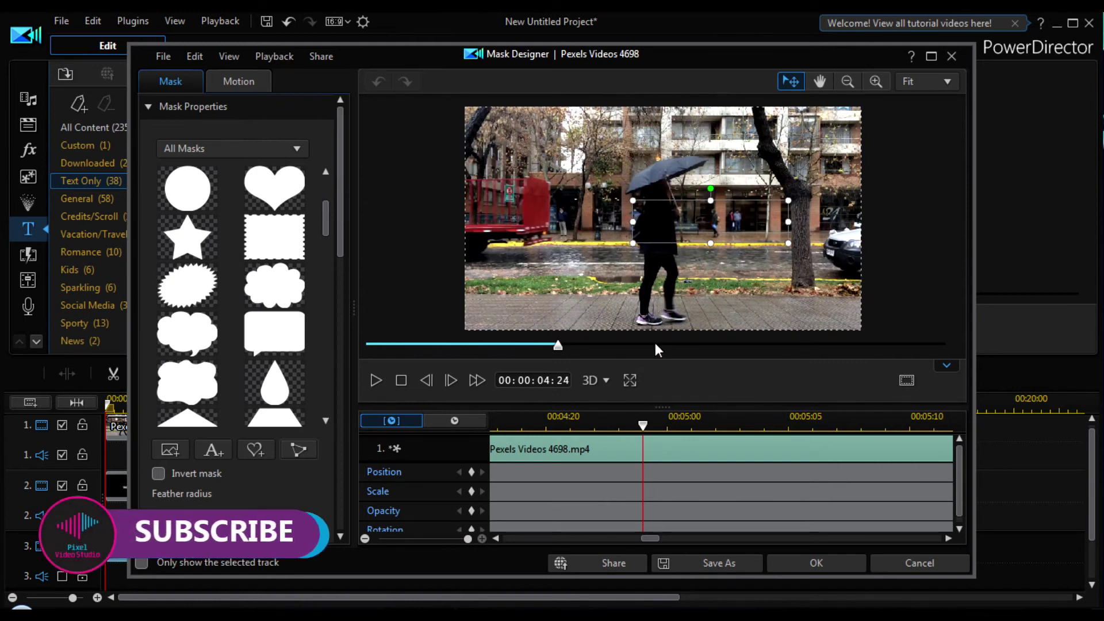
pyautogui.click(472, 471)
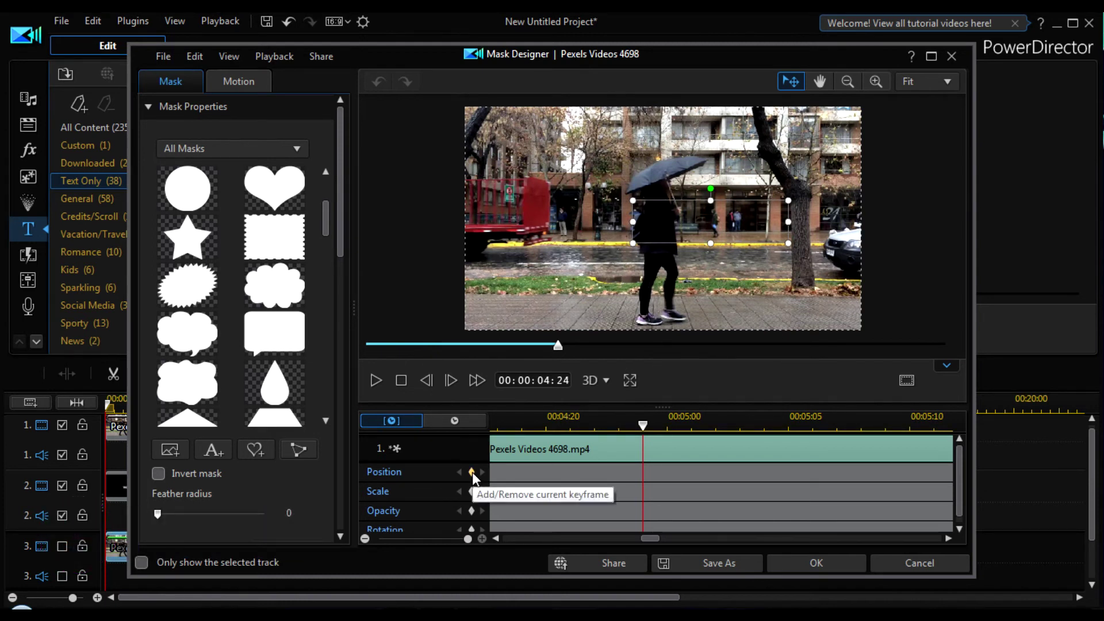
pyautogui.click(472, 472)
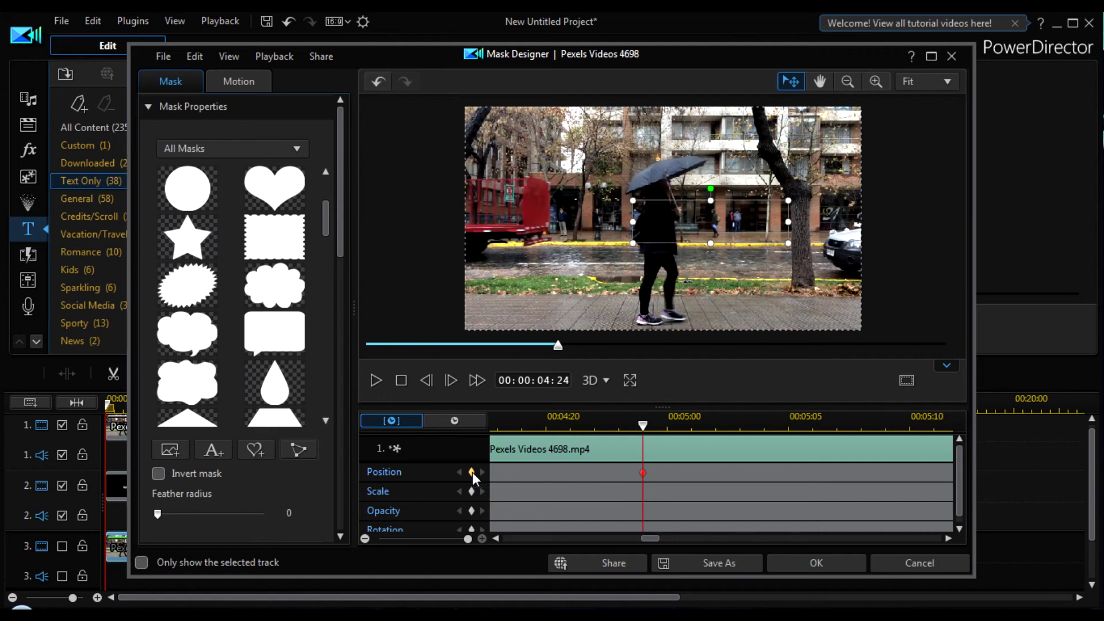
# - Shift the mask slightly right at 00:00:05:00 and again at 00:00:05:01 so its left edge follows the umbrella walker
pyautogui.click(450, 380)
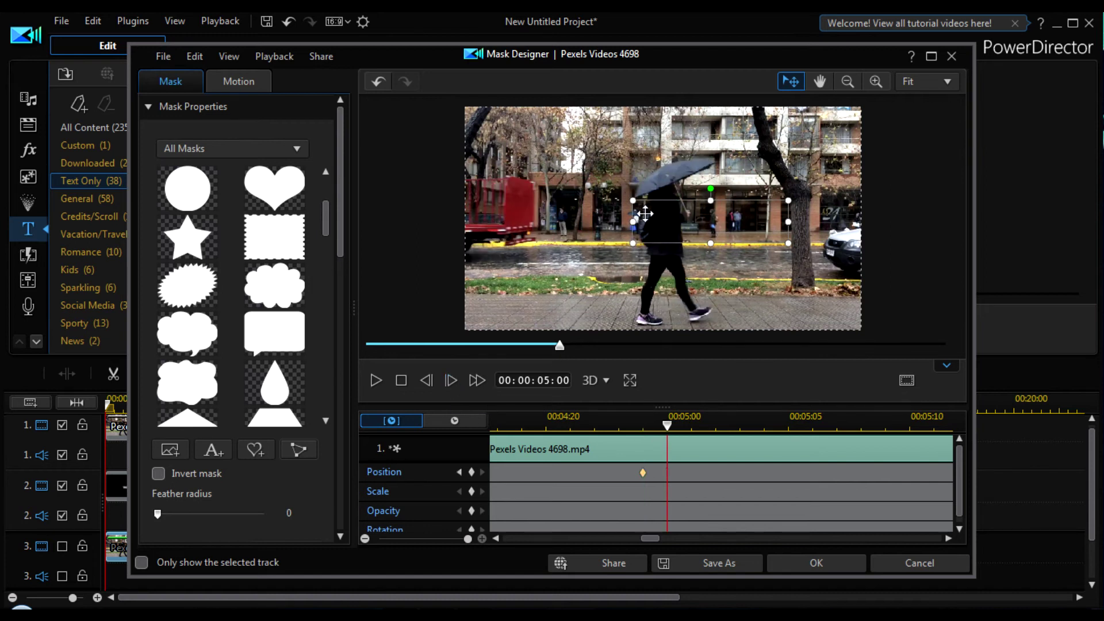
pyautogui.moveTo(649, 215); pyautogui.dragTo(659, 215)
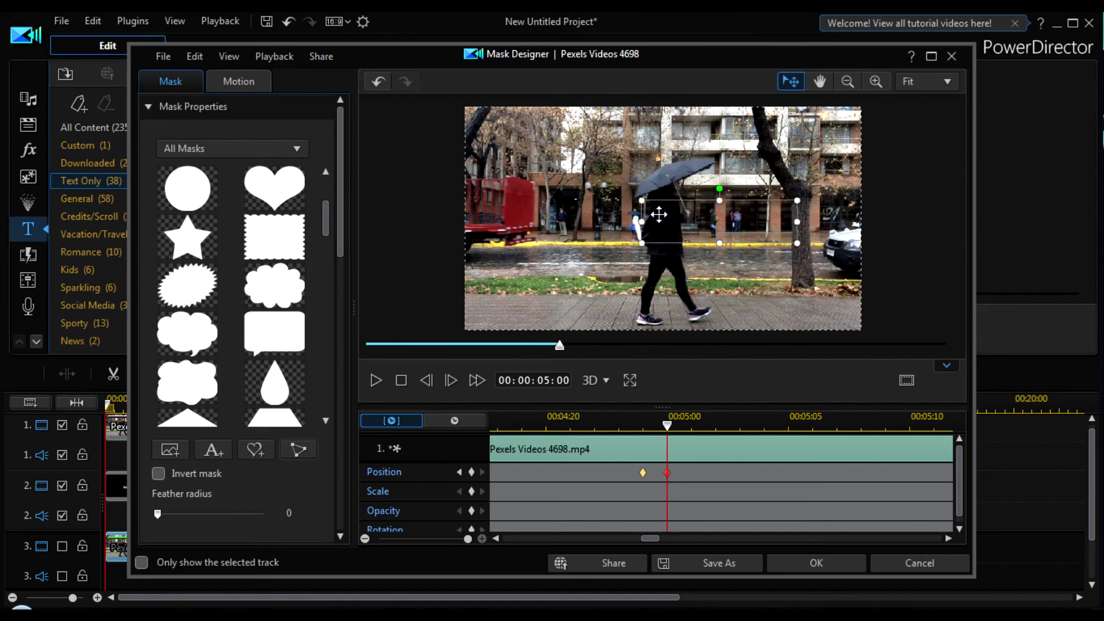
pyautogui.click(450, 381)
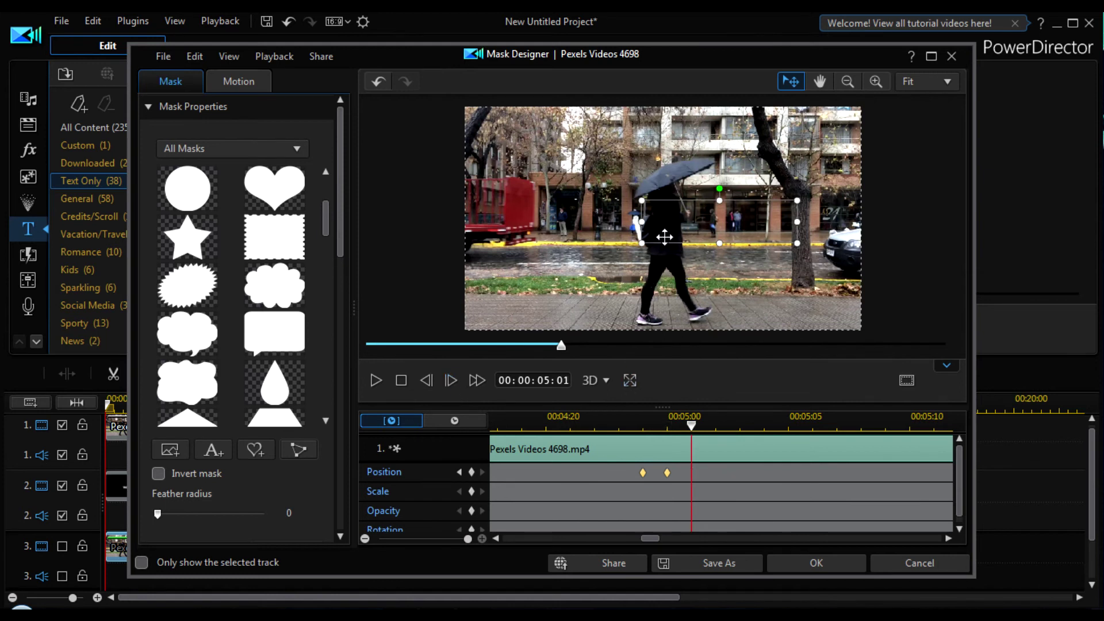
pyautogui.moveTo(665, 230); pyautogui.dragTo(668, 229)
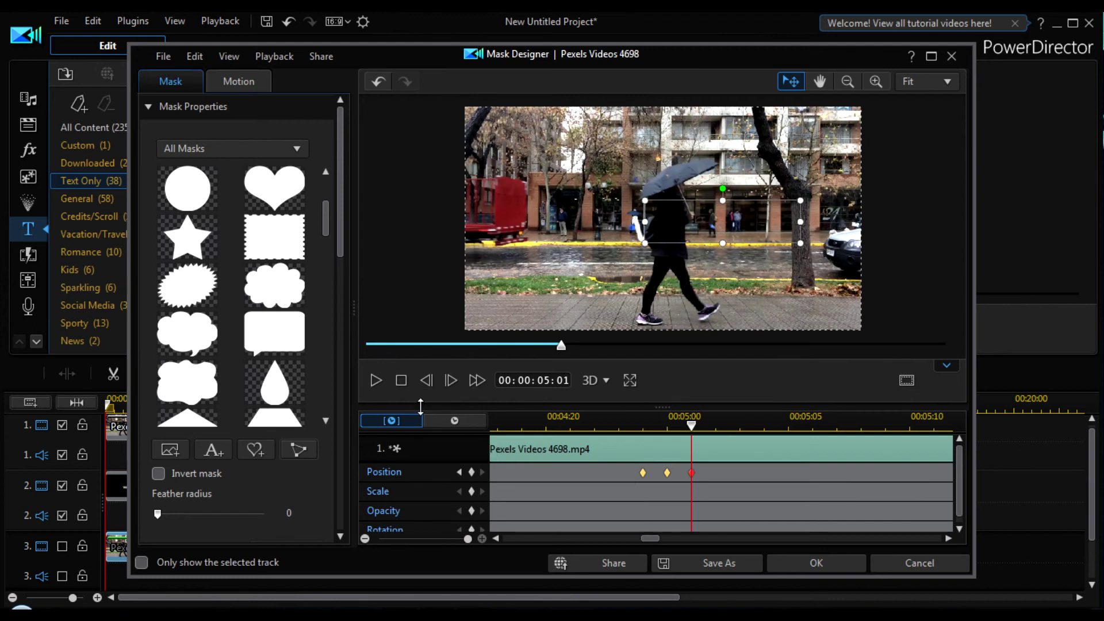
# - Continue moving the mask right frame by frame with the walker until it clears the title at 00:00:06:03, and accept the mask
pyautogui.click(451, 381)
pyautogui.moveTo(661, 233); pyautogui.dragTo(821, 239)
pyautogui.click(451, 381)
pyautogui.click(451, 381)
pyautogui.click(450, 381)
pyautogui.click(451, 381)
pyautogui.click(451, 381)
pyautogui.click(451, 380)
pyautogui.click(450, 380)
pyautogui.press('.')
pyautogui.press('.')
pyautogui.press('.')
pyautogui.press('.')
pyautogui.press('.')
pyautogui.press('.')
pyautogui.press('.')
pyautogui.press('.')
pyautogui.press('.')
pyautogui.press('.')
pyautogui.press('.')
pyautogui.press('.')
pyautogui.press('.')
pyautogui.press('.')
pyautogui.press('.')
pyautogui.press('.')
pyautogui.press('.')
pyautogui.press('.')
pyautogui.press('.')
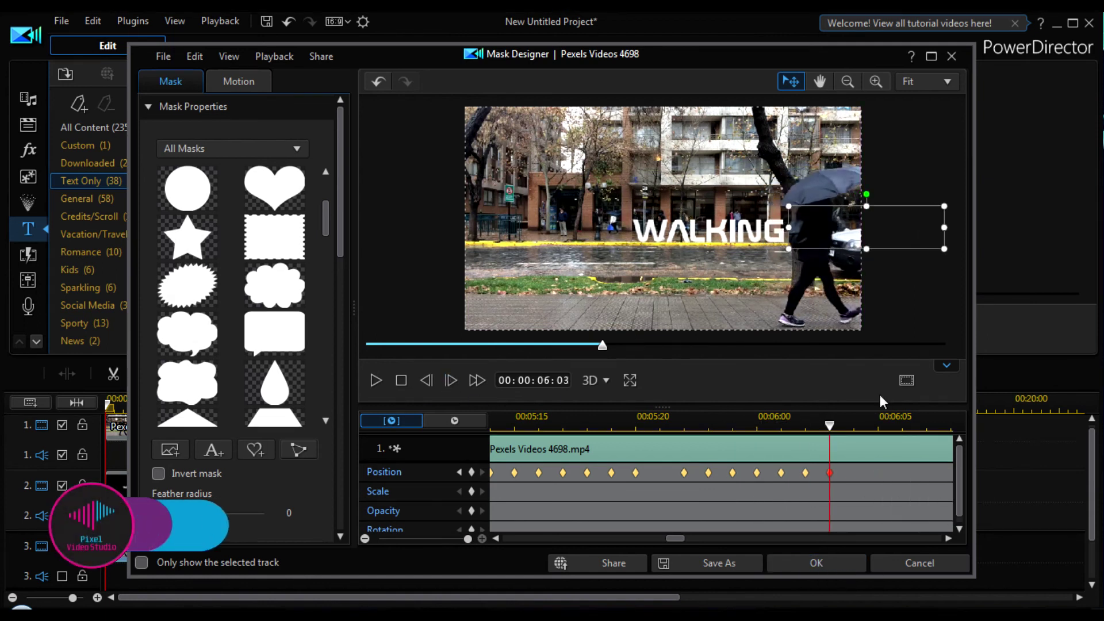
pyautogui.click(816, 562)
# - Deselect the clips and play the finished composite full screen from the beginning
pyautogui.click(821, 458)
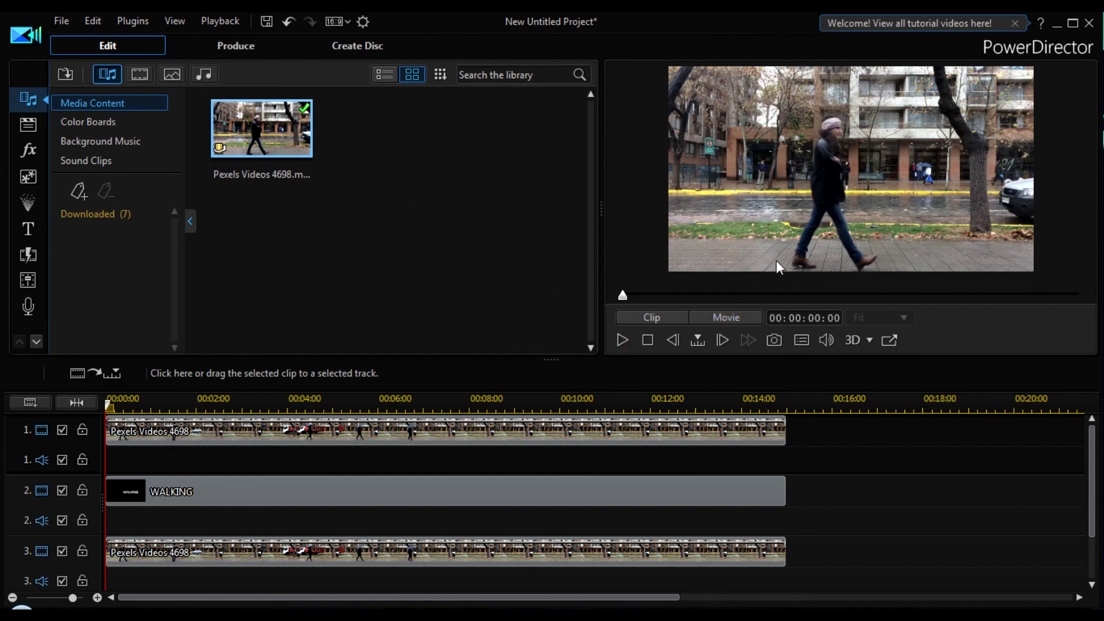
pyautogui.doubleClick(833, 203)
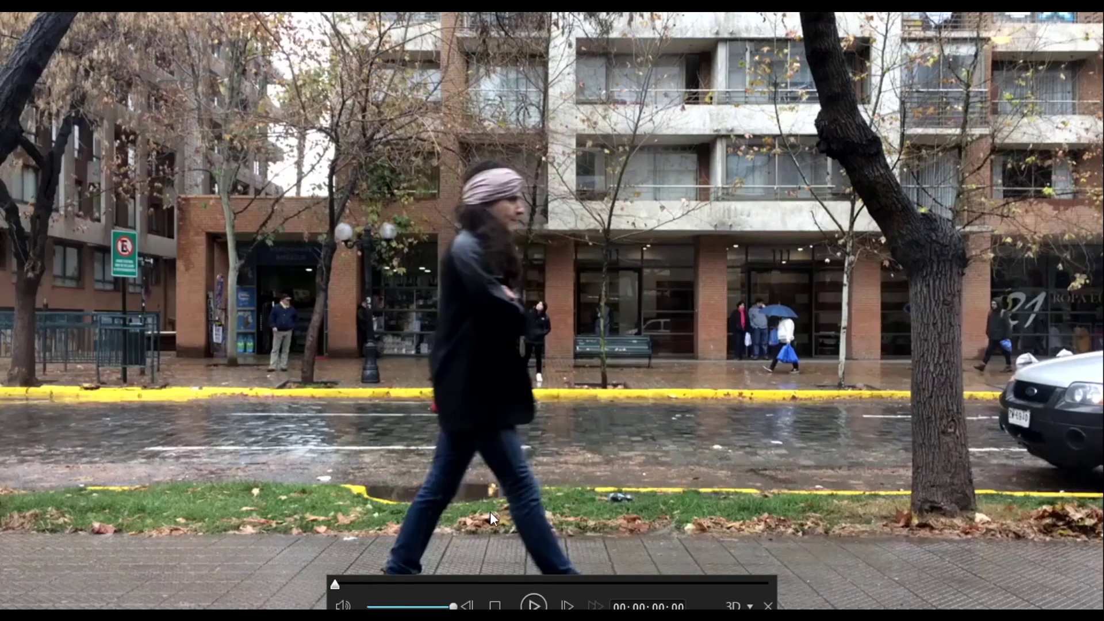
pyautogui.click(534, 605)
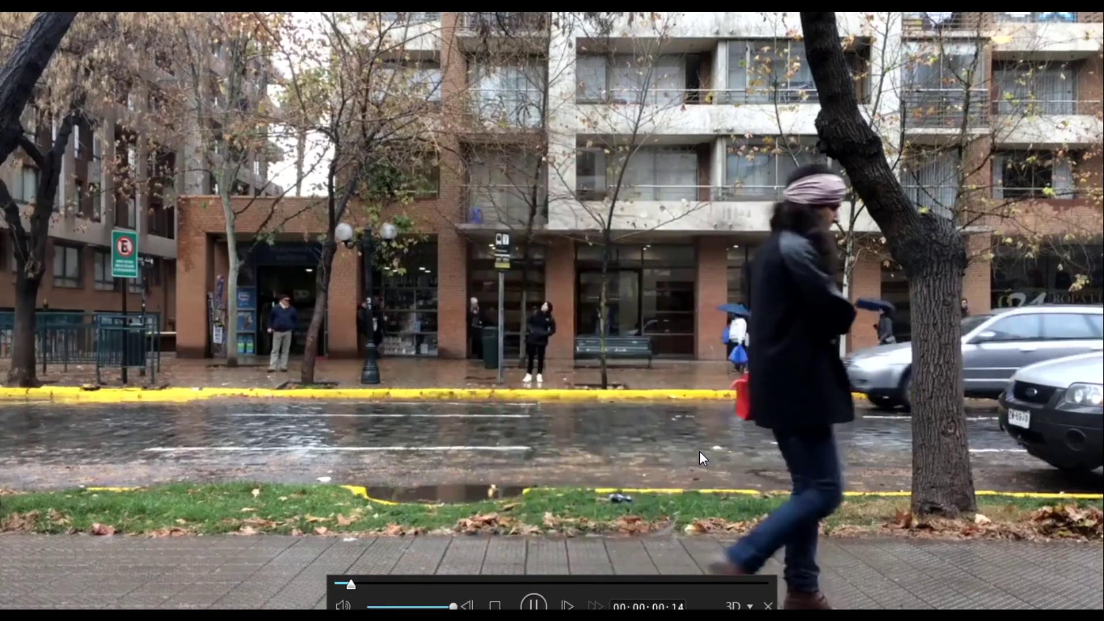